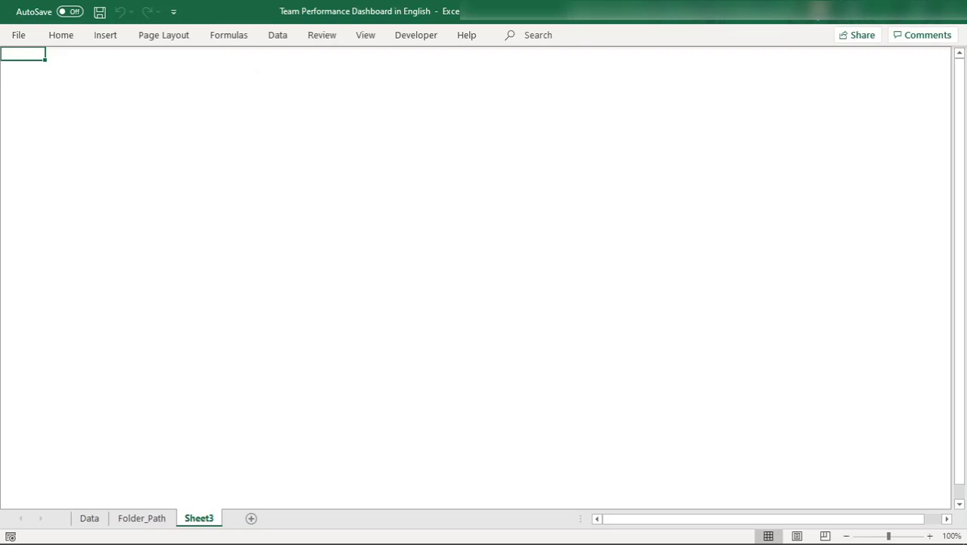
Step: Switch to PowerPoint and apply the lowest-brightness, lowest-contrast correction and the slightest transparency preset to the skyline picture
click(753, 531)
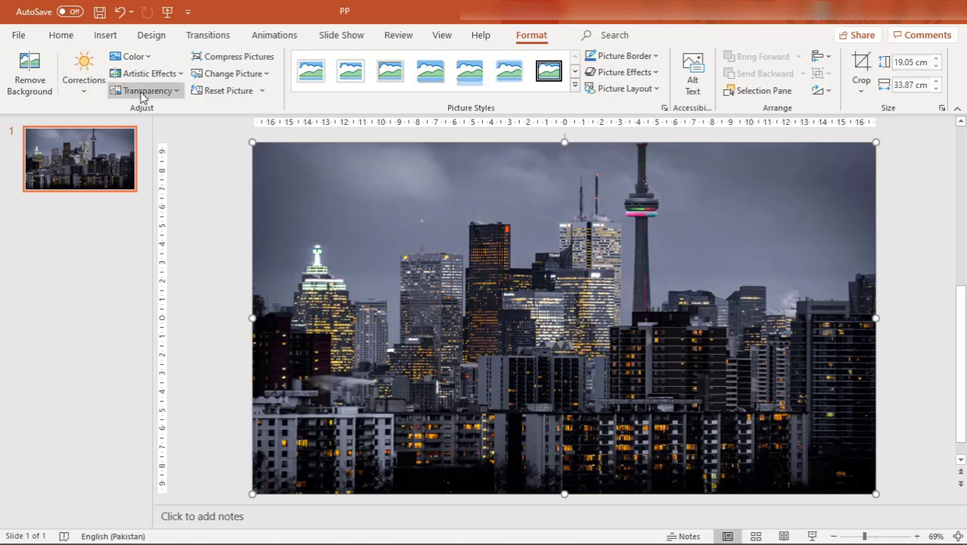
click(83, 84)
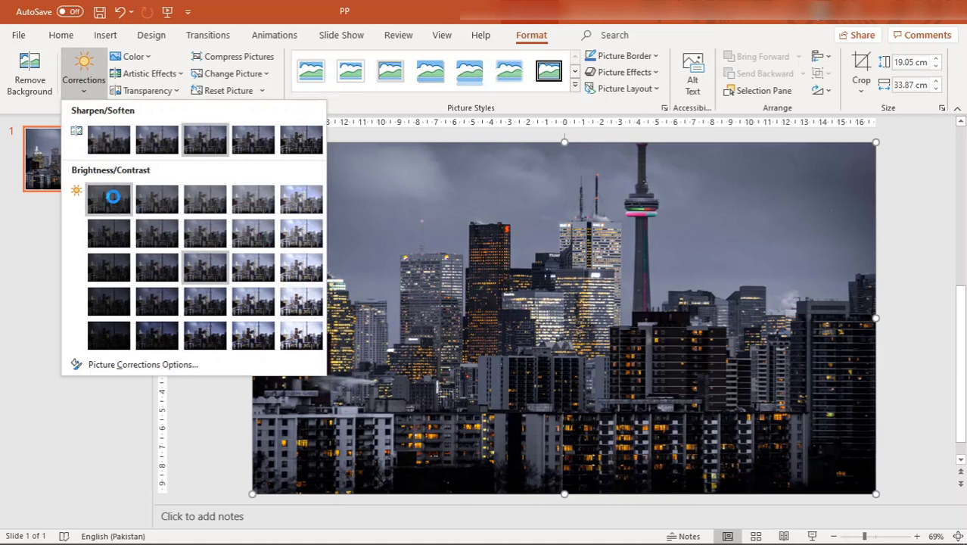
click(113, 201)
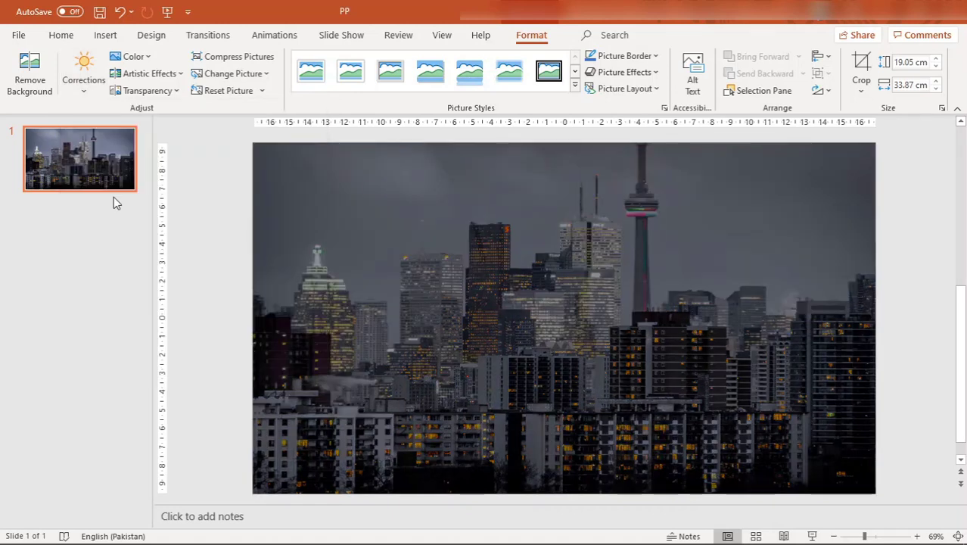
click(171, 96)
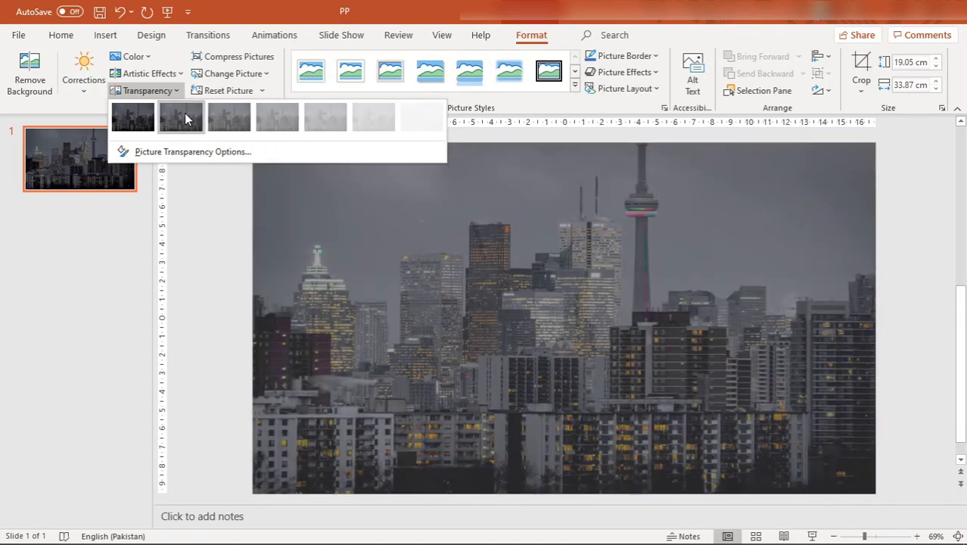
click(185, 119)
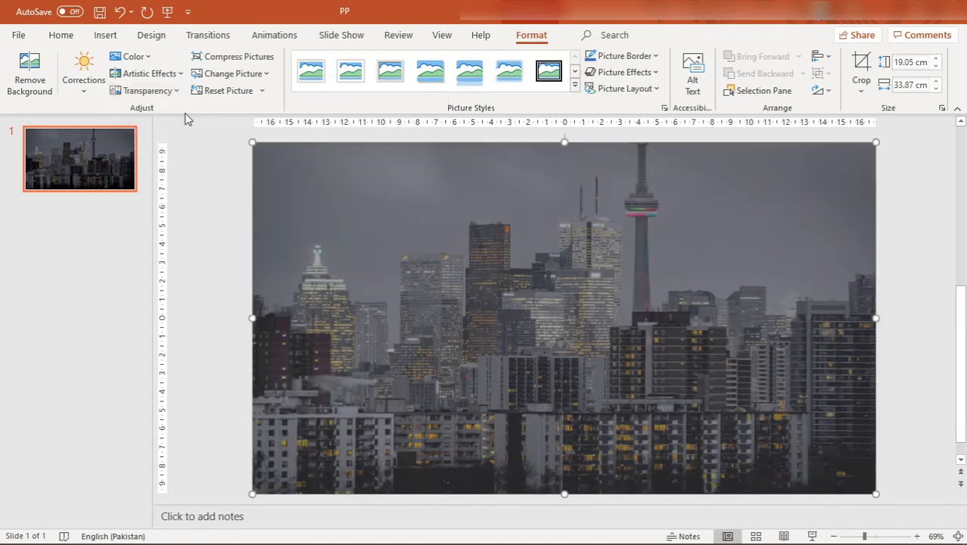
Step: Copy the adjusted skyline picture into Sheet3 of the Team Performance Dashboard workbook in Excel and stretch it past the visible sheet width
right_click(492, 229)
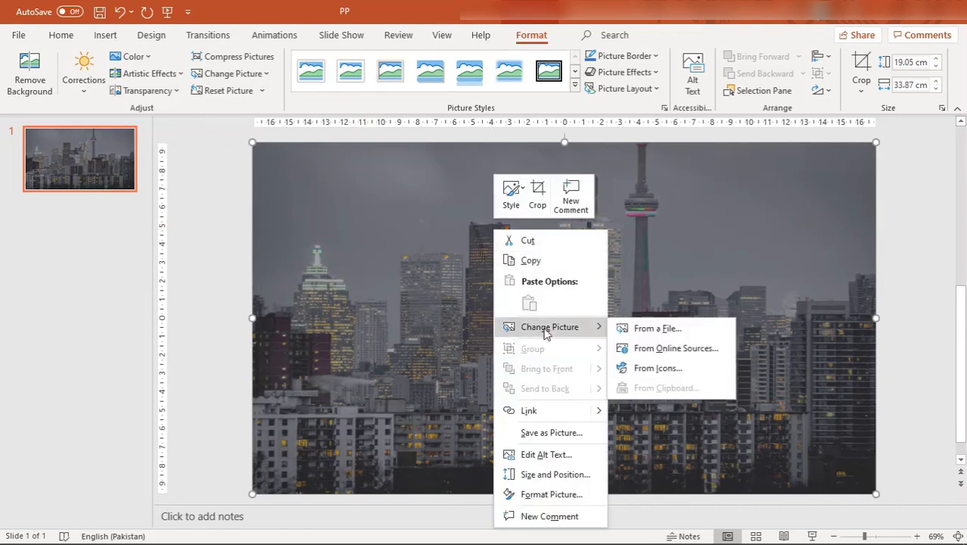
click(412, 224)
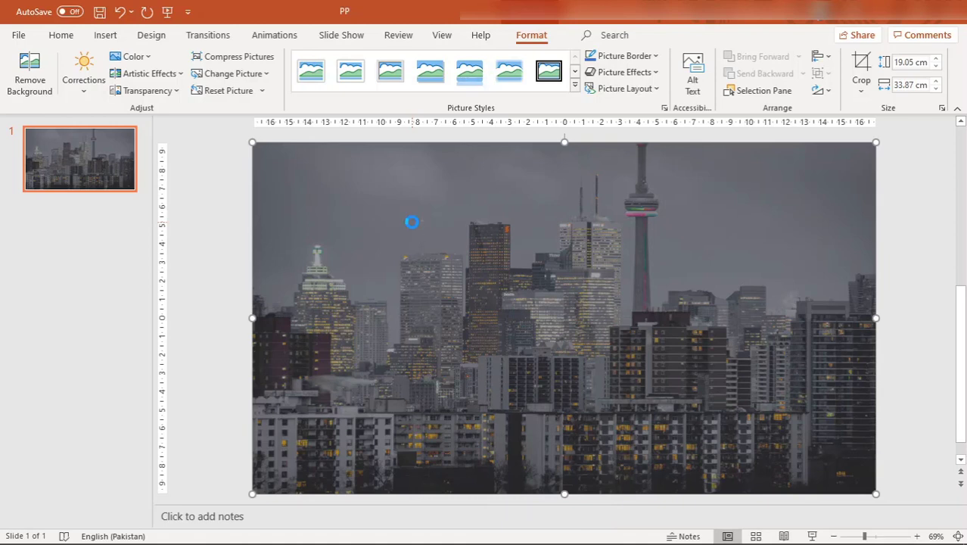
mouse_move(575, 538)
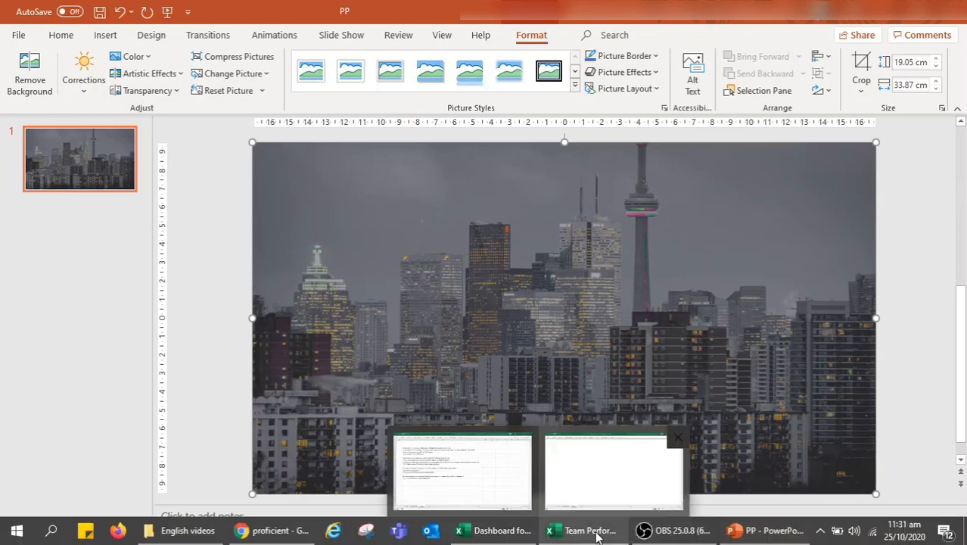
click(602, 481)
click(14, 55)
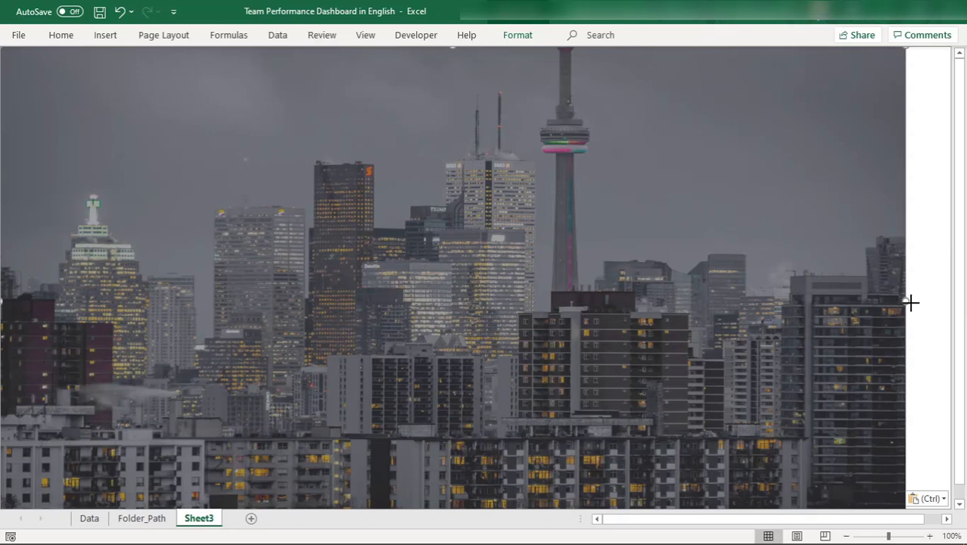
drag(922, 302, 801, 324)
drag(642, 521, 622, 521)
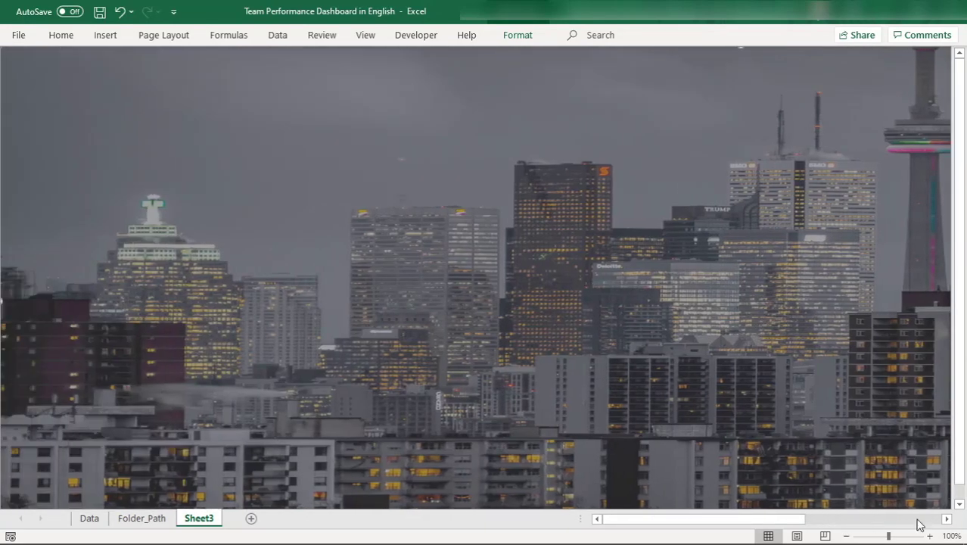
Step: Check how the pasted picture covers Sheet3 at reduced zoom levels, and delete the picture
click(846, 535)
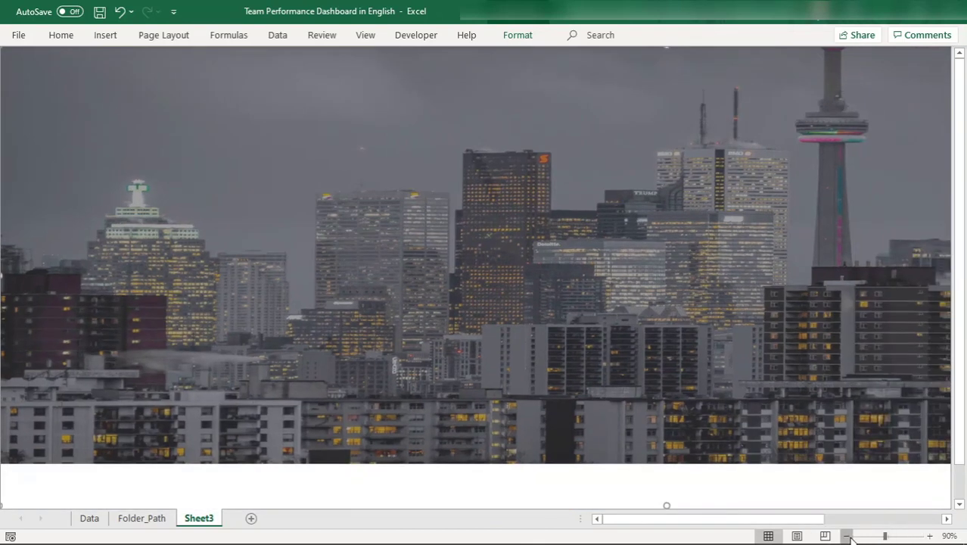
click(847, 535)
click(848, 536)
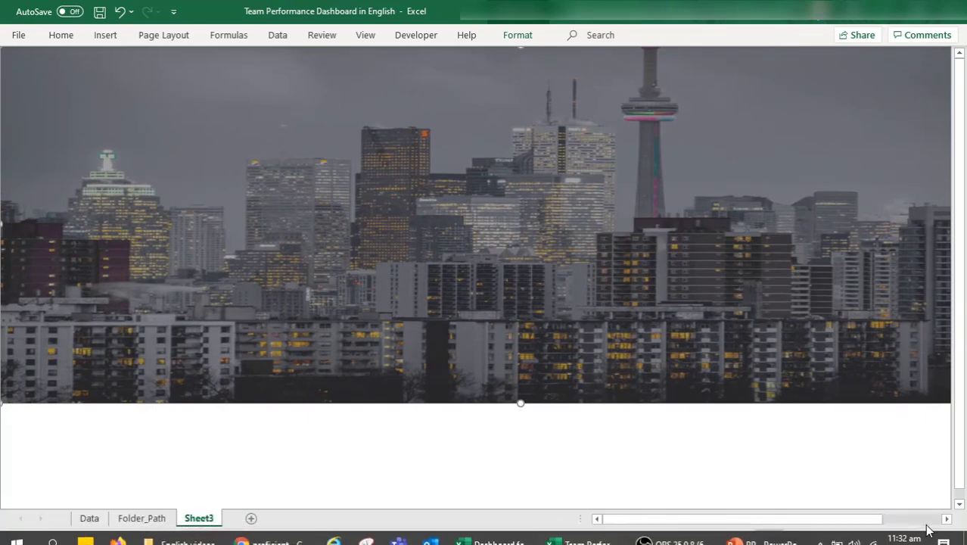
click(929, 536)
click(930, 535)
click(929, 536)
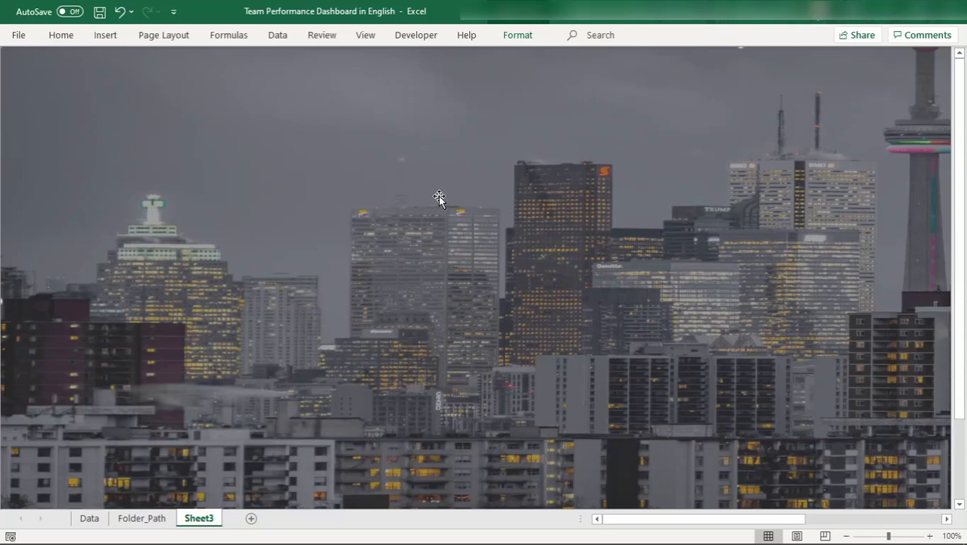
key(Delete)
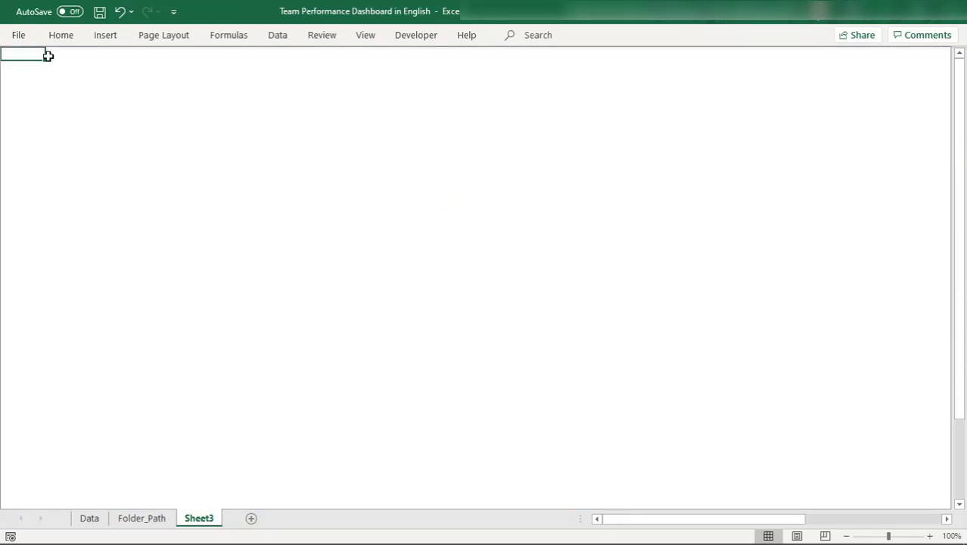
Step: Switch to PowerPoint and save the skyline picture to the Desktop as the PNG file Picture1, replacing the existing file
click(764, 530)
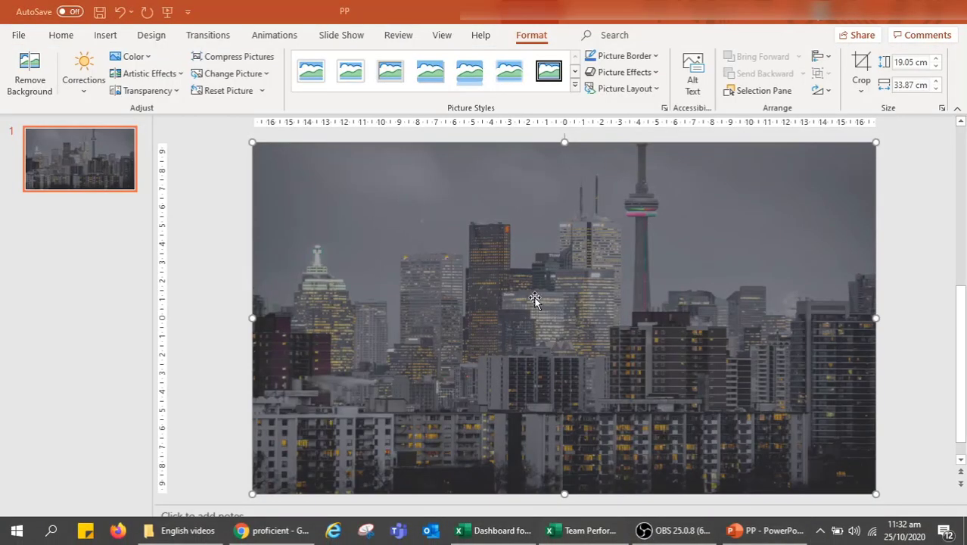
right_click(496, 284)
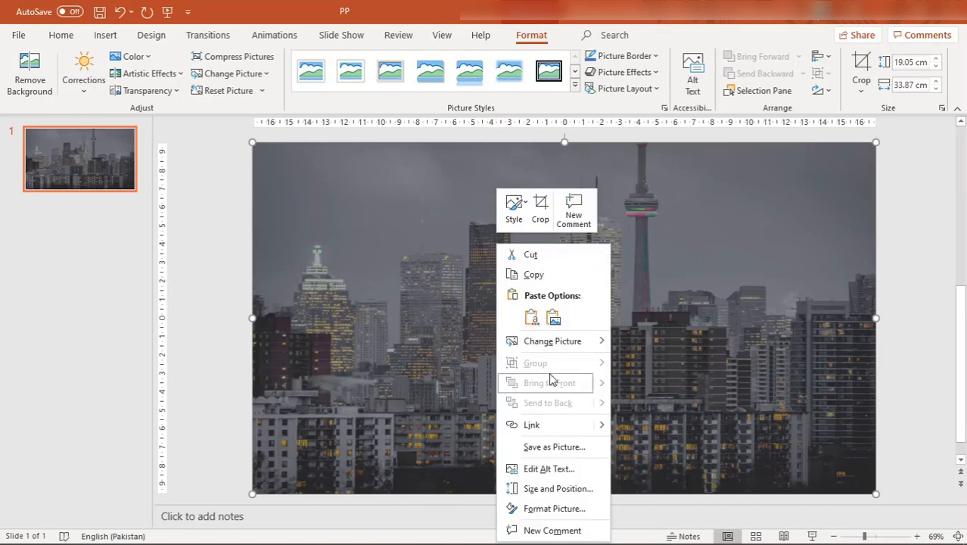
click(554, 446)
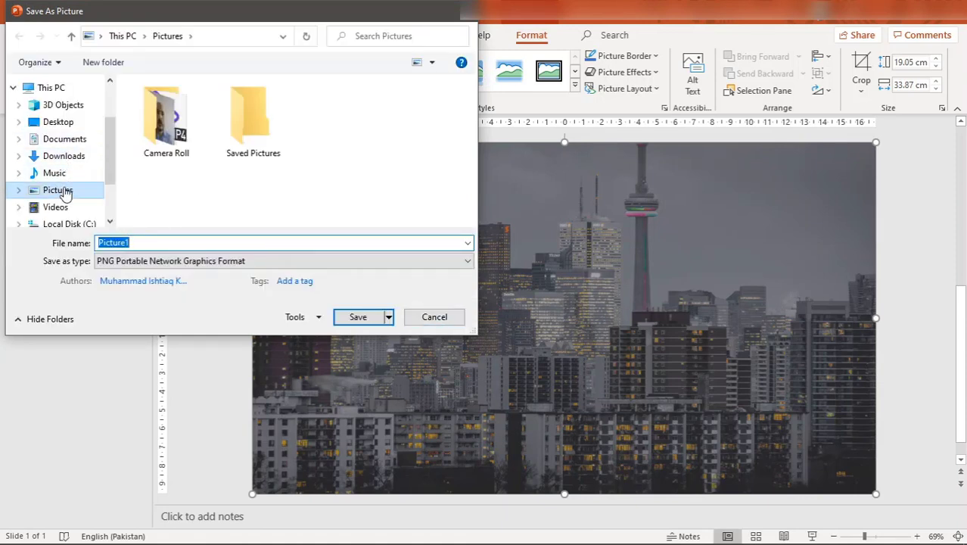
click(45, 123)
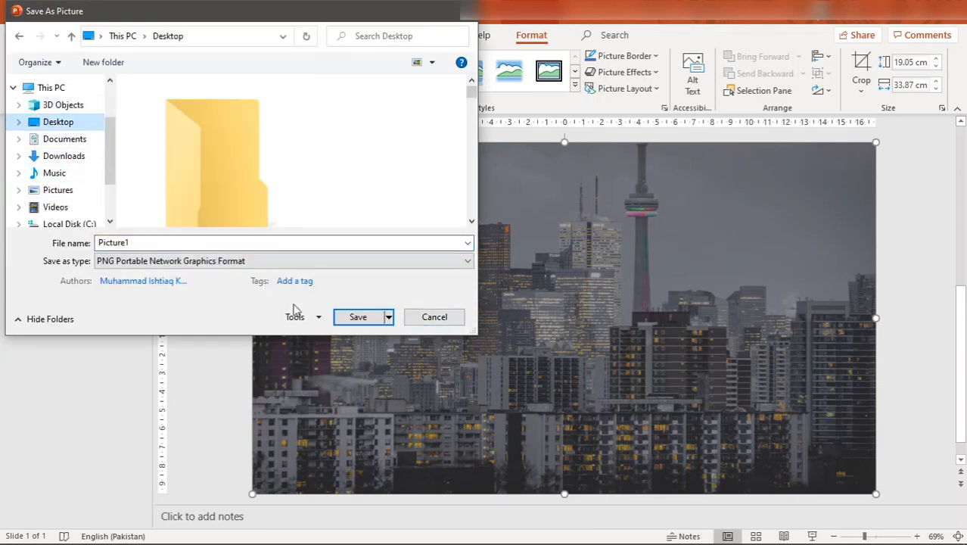
click(359, 318)
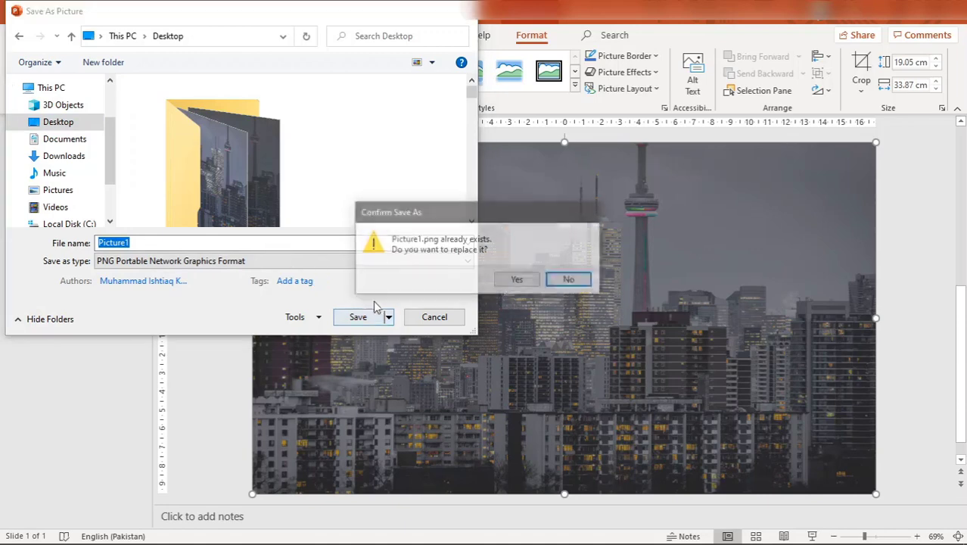
click(519, 282)
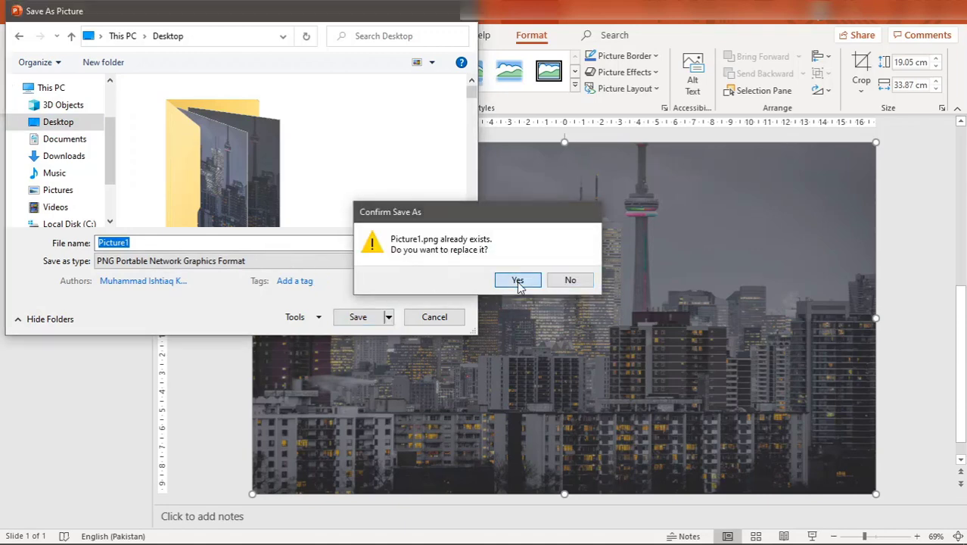
Step: Return to the Team Performance Dashboard workbook in Excel and set the saved skyline picture from the Desktop as Sheet3's background
mouse_move(469, 534)
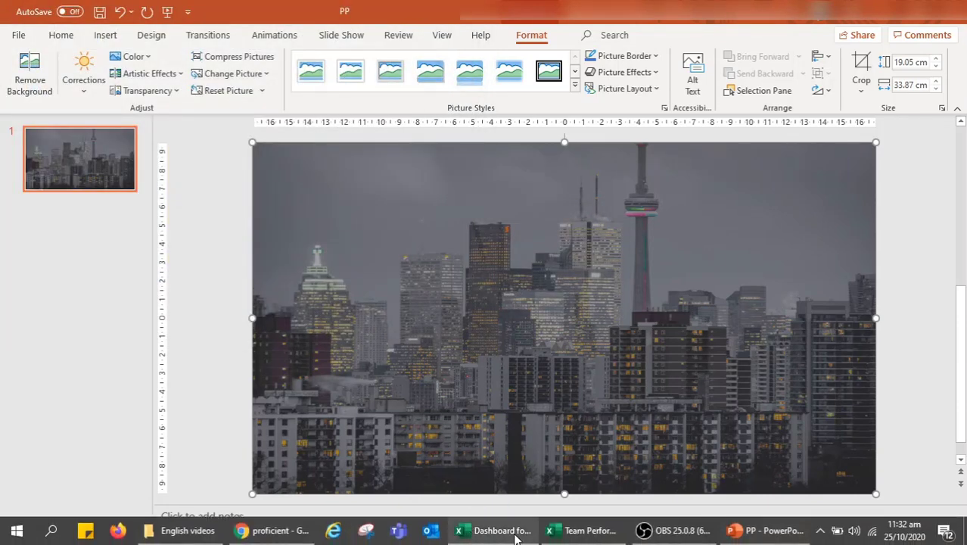
click(583, 533)
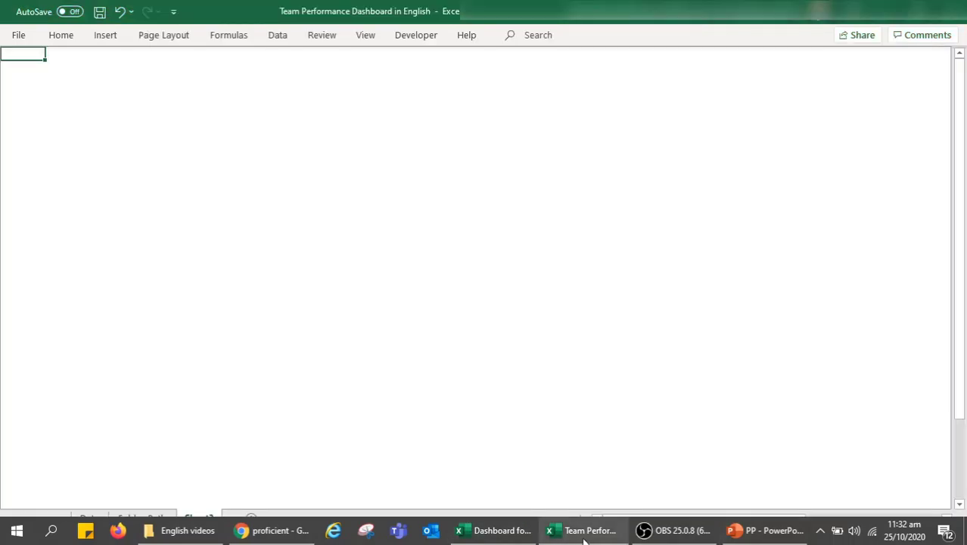
click(165, 37)
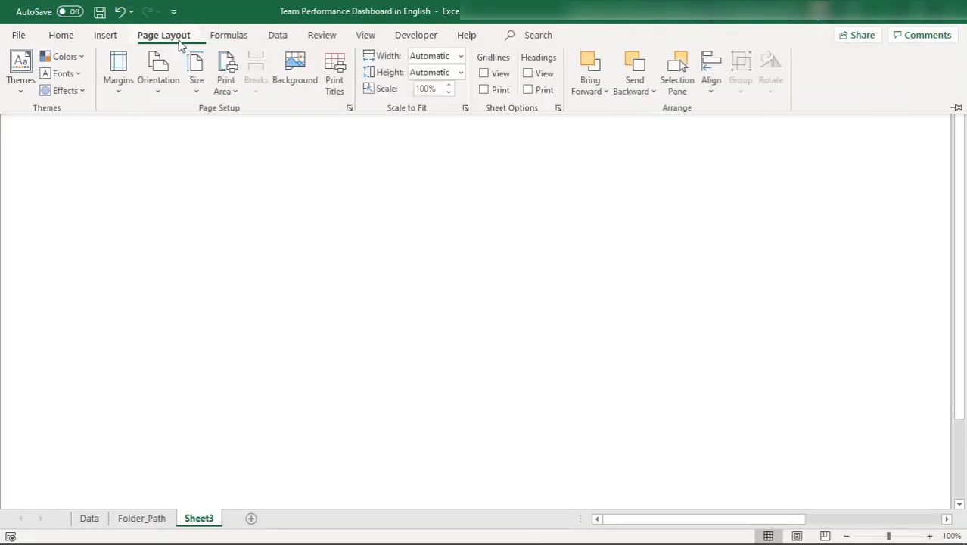
click(308, 76)
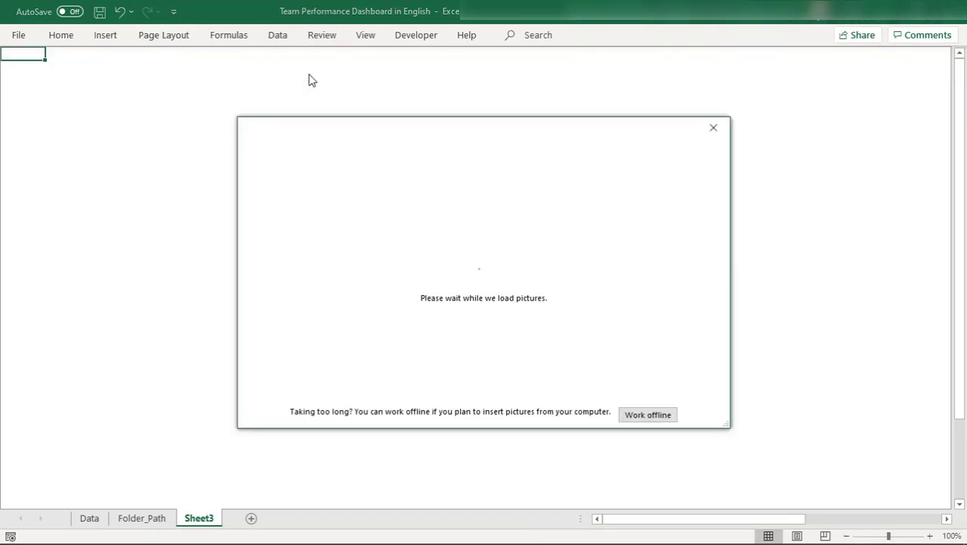
click(647, 415)
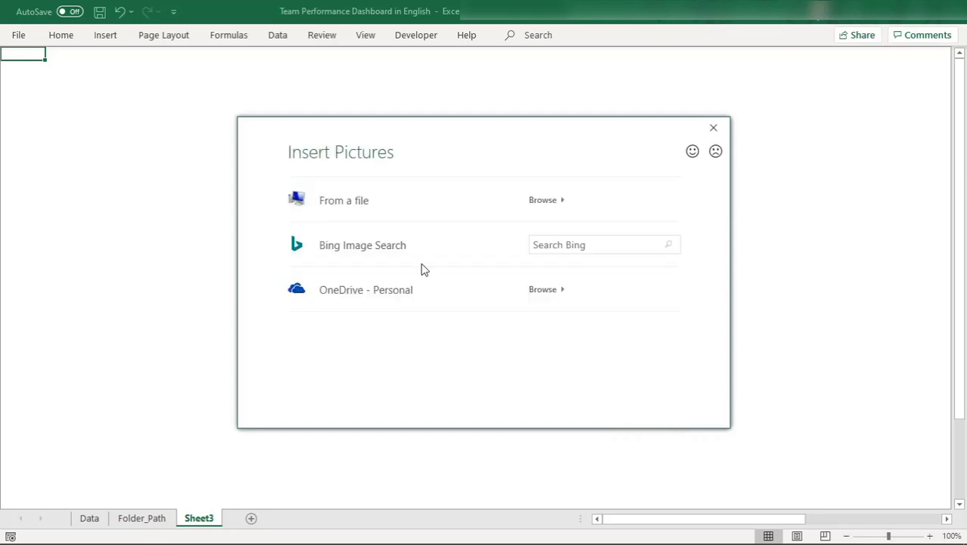
click(345, 201)
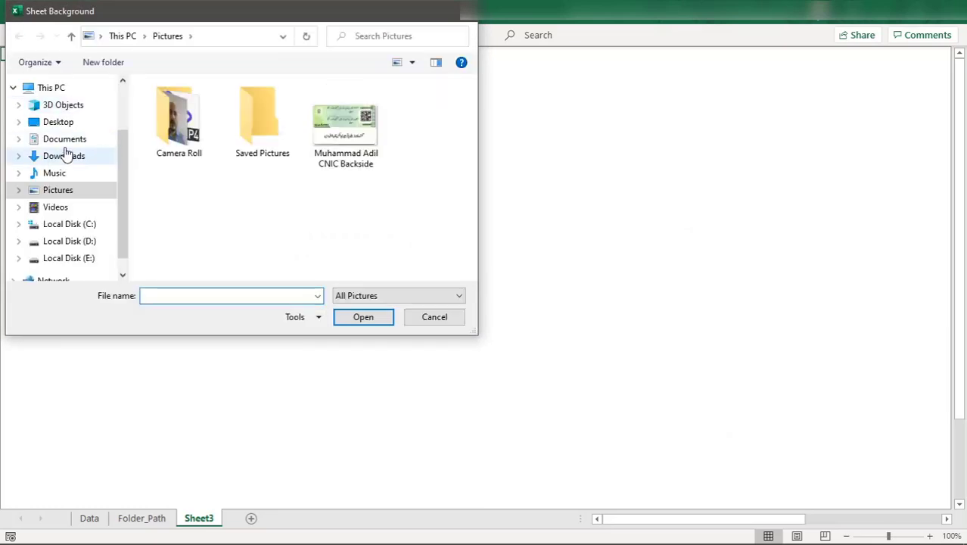
click(57, 125)
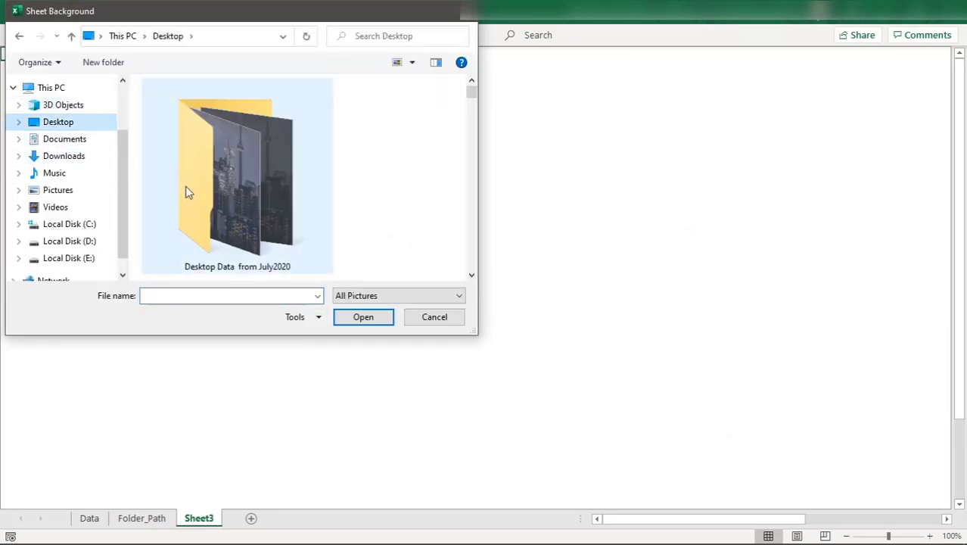
click(237, 191)
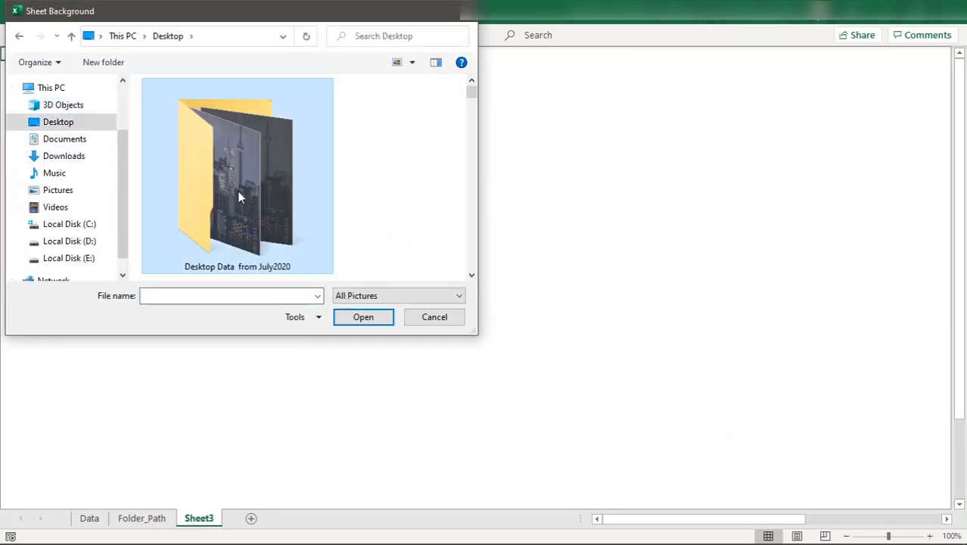
key(p)
key(p)
key(Return)
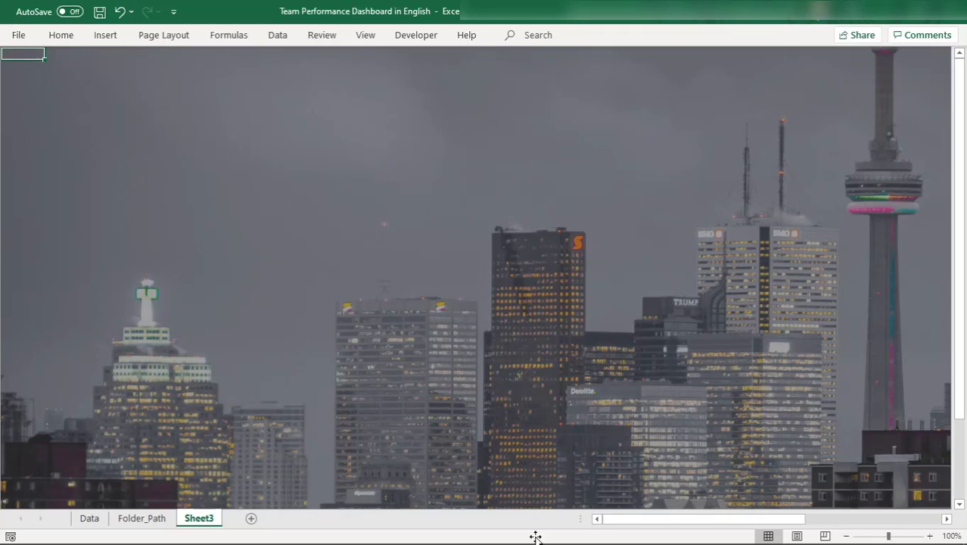
Step: Switch to PowerPoint and draw a rectangle about 17.86 cm high and 32.67 cm wide over the skyline picture, leaving a narrow border
mouse_move(620, 530)
mouse_move(582, 531)
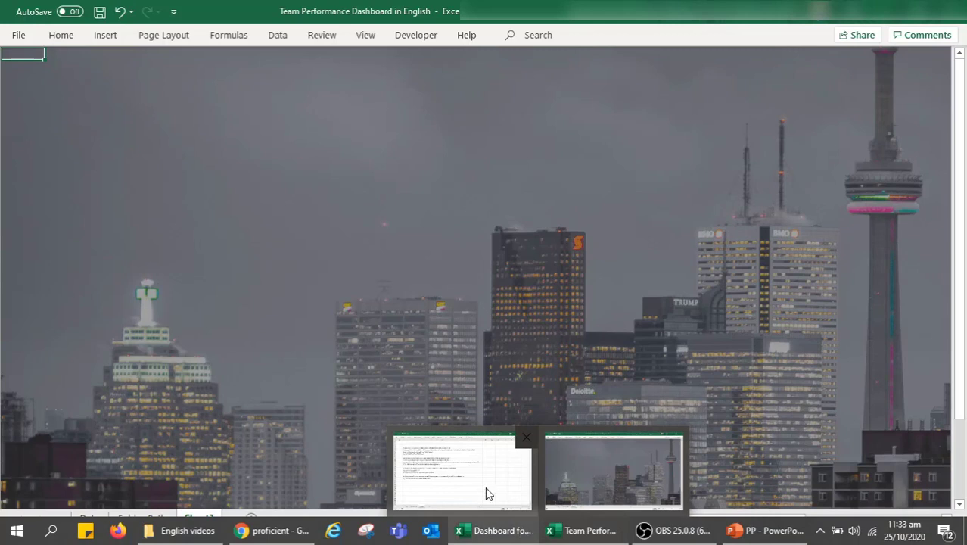
click(607, 467)
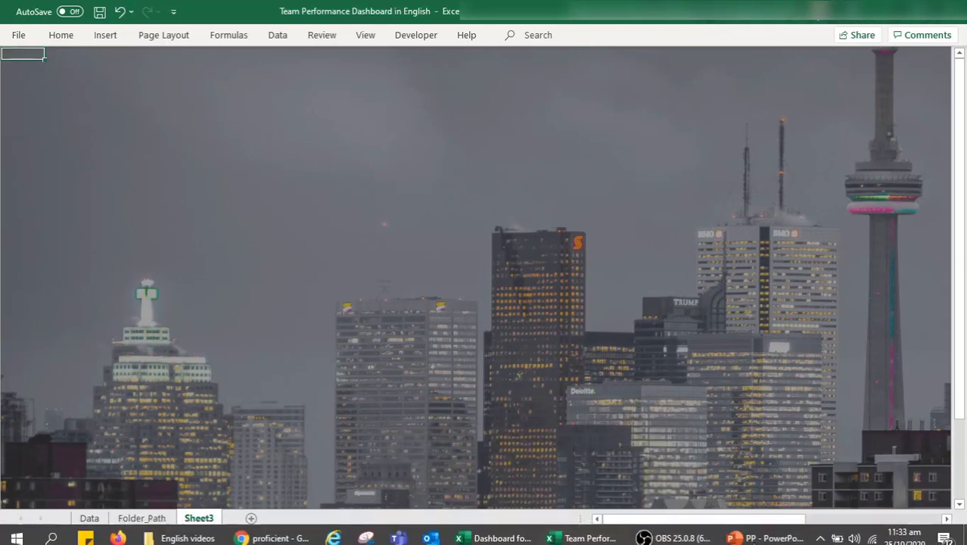
click(785, 538)
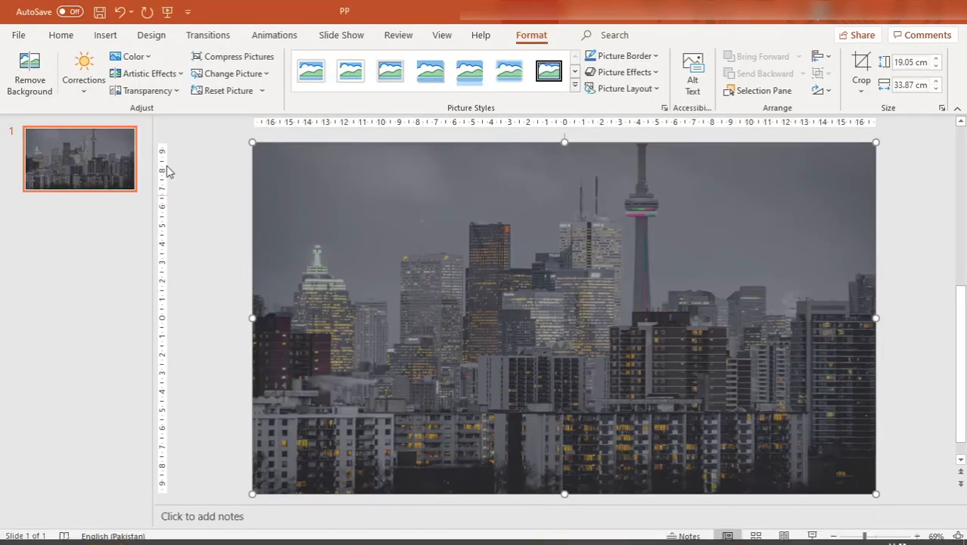
click(110, 41)
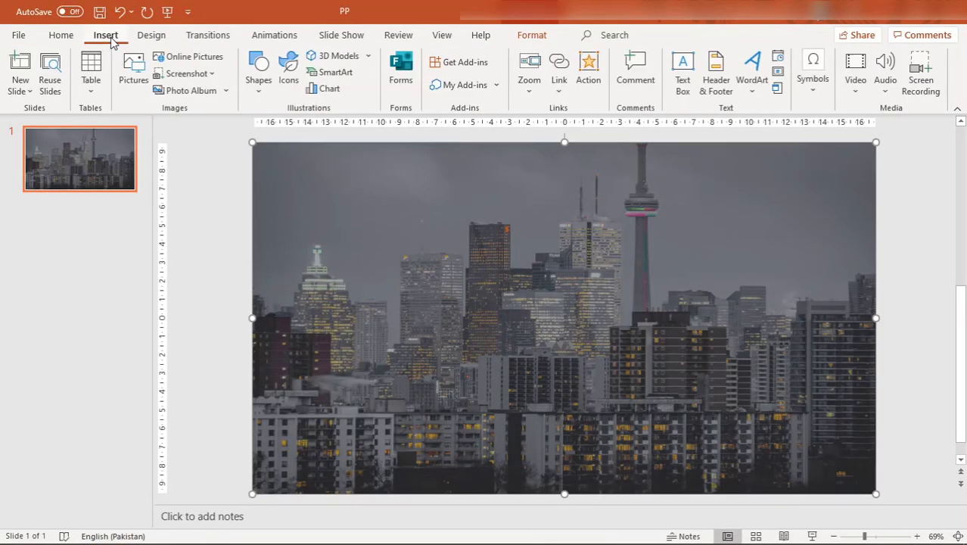
click(258, 73)
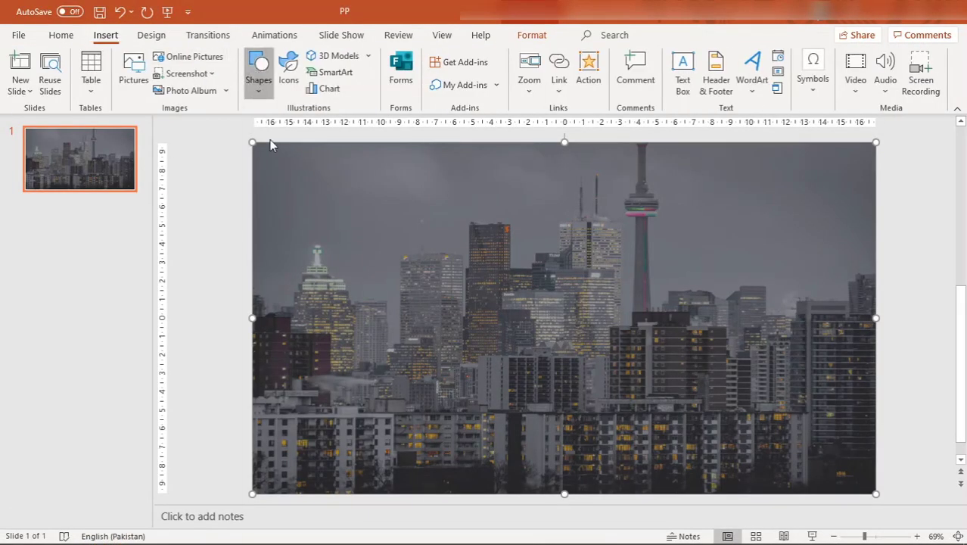
click(296, 128)
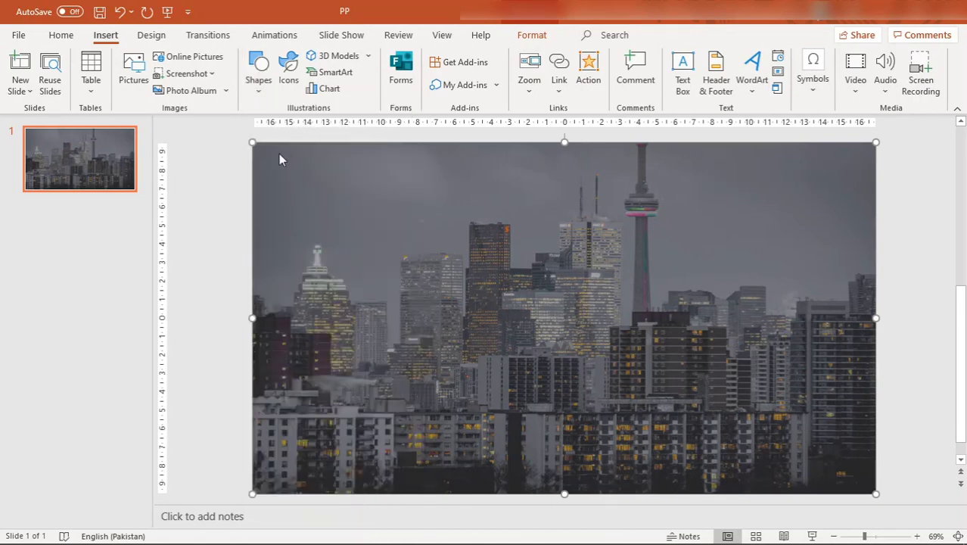
drag(264, 155, 864, 487)
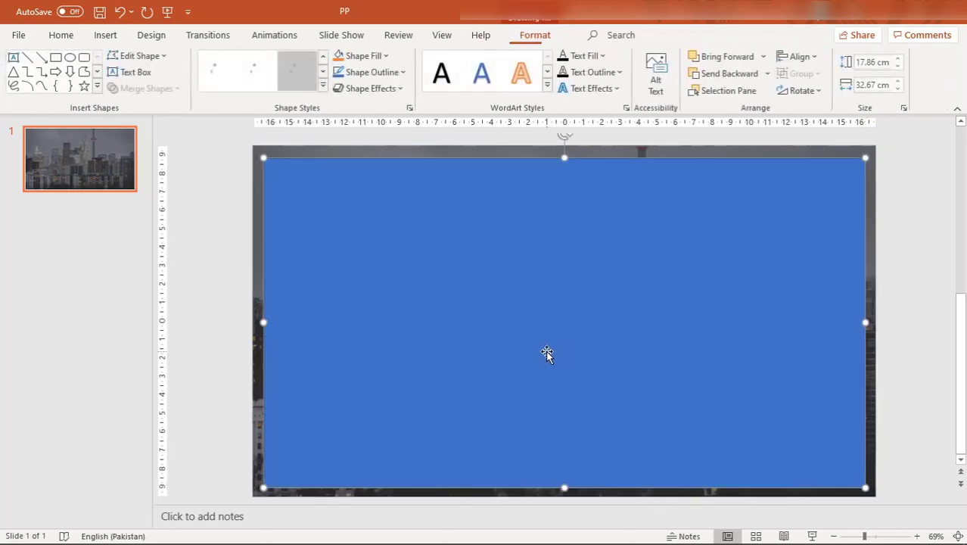
Step: Fill the rectangle with the lightest grey theme colour below white and remove its outline
click(375, 56)
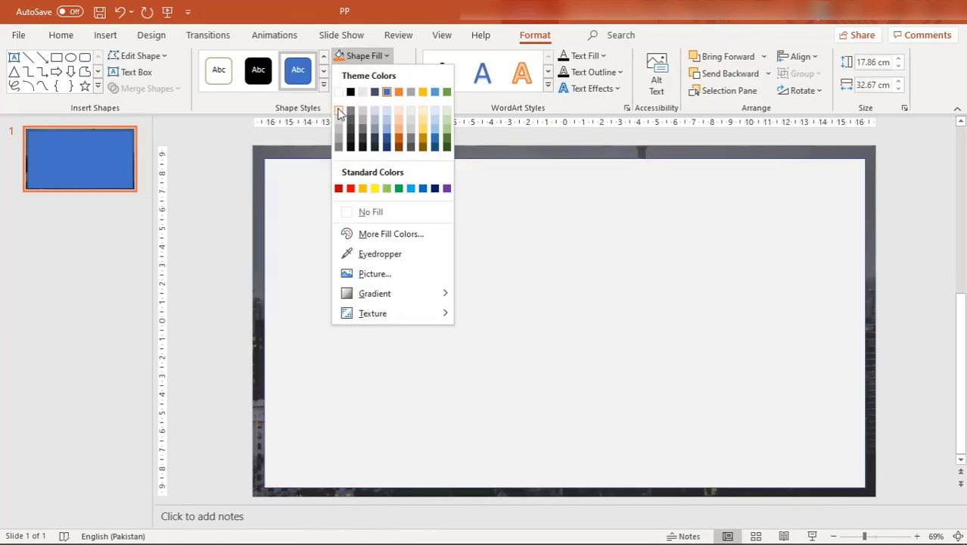
click(338, 112)
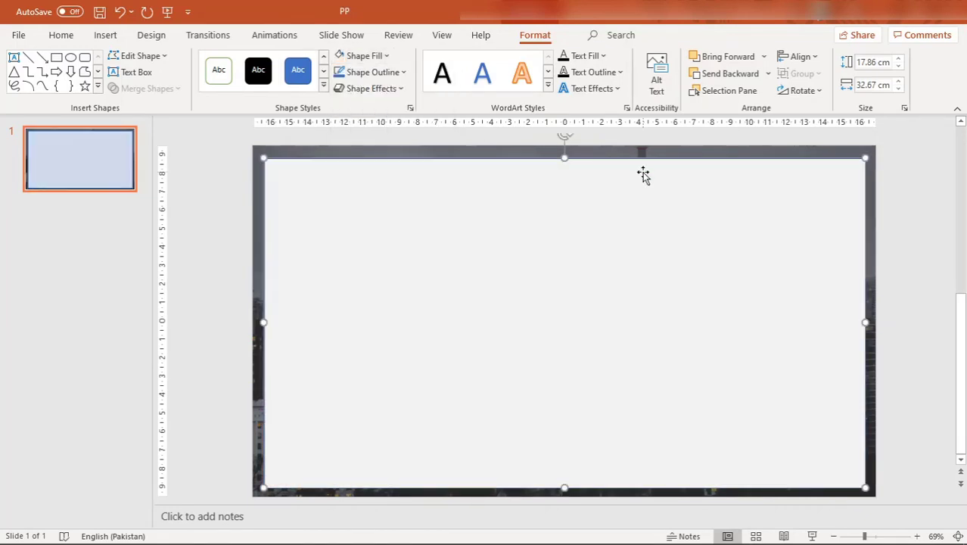
click(403, 73)
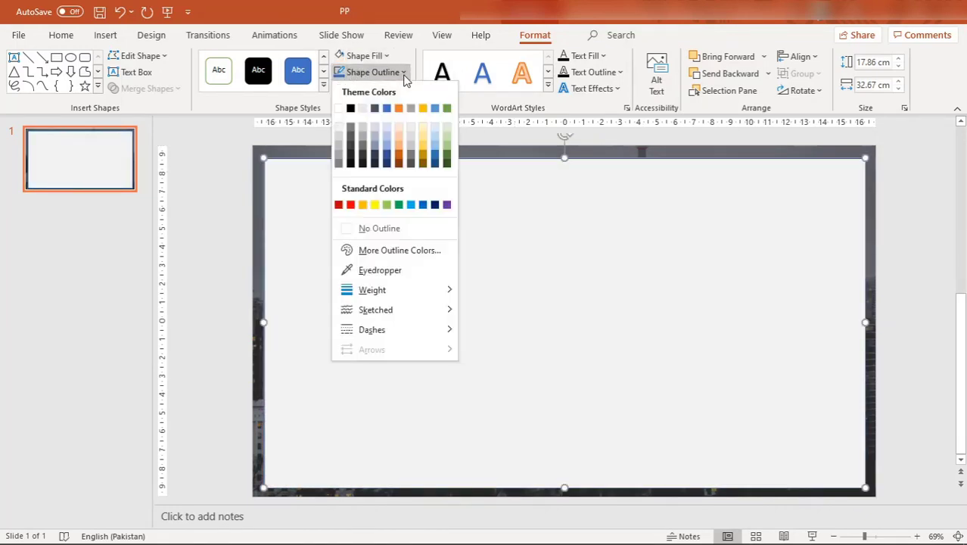
click(339, 109)
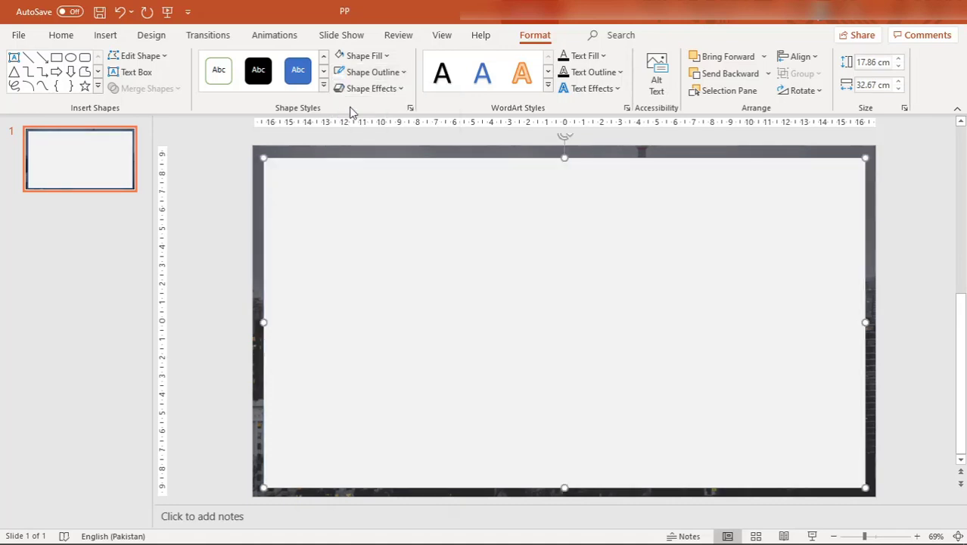
click(396, 74)
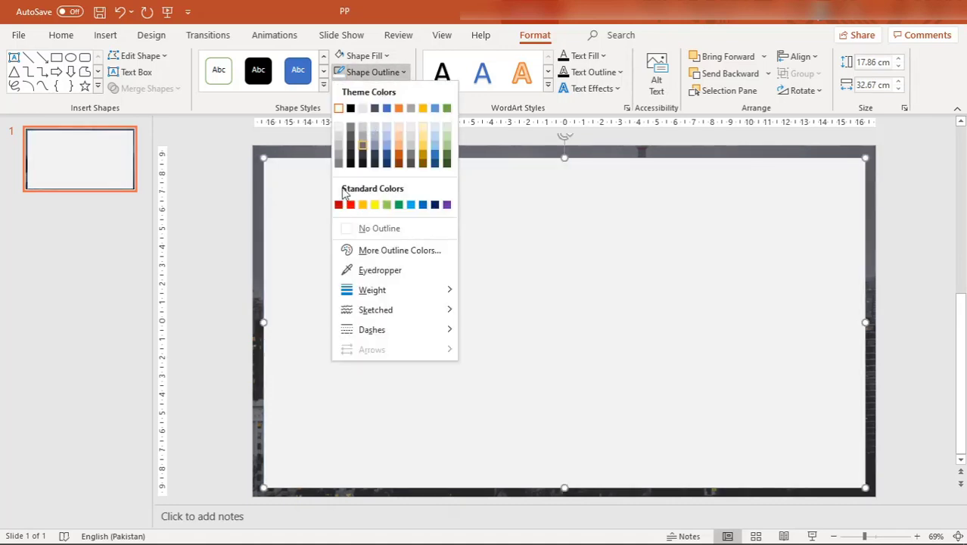
click(361, 230)
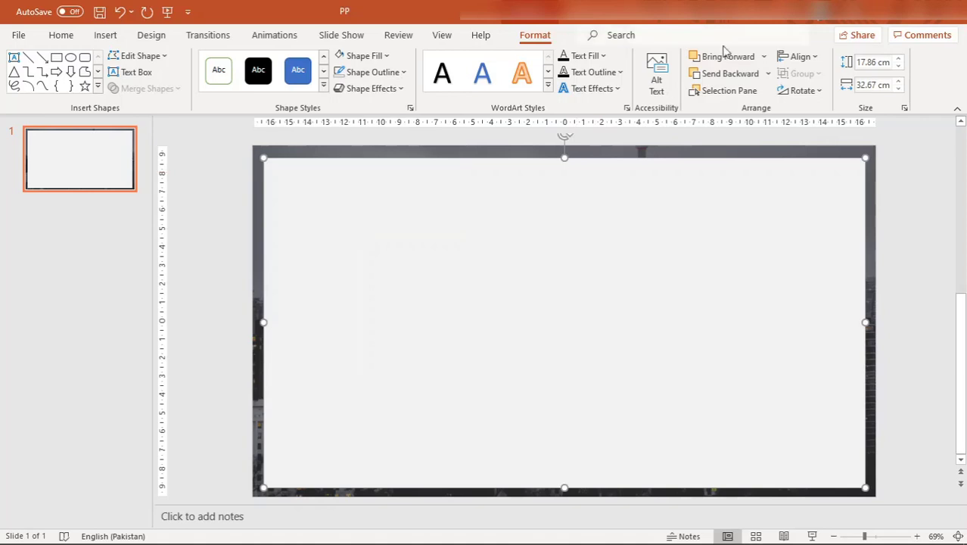
Step: Align the rectangle to the center and middle of the slide and deselect it
click(793, 61)
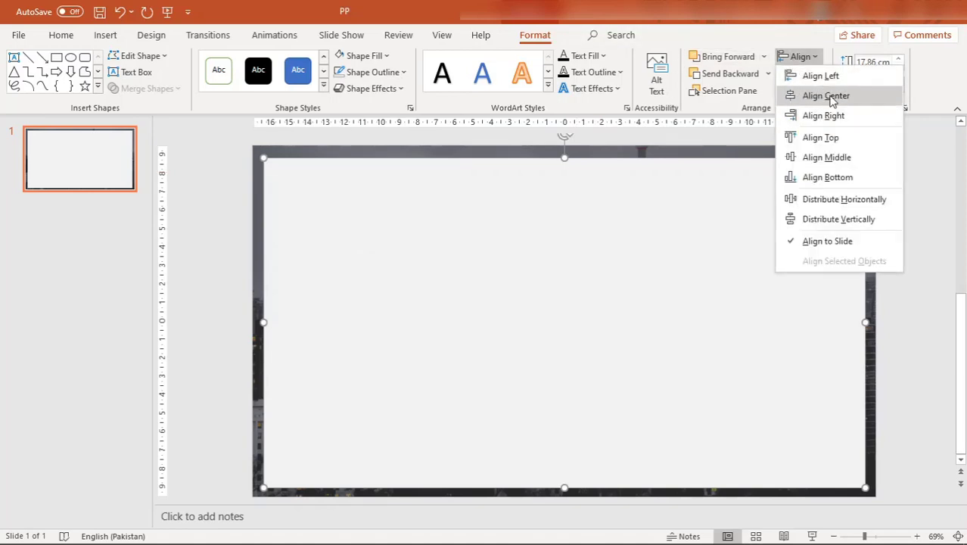
click(810, 95)
click(811, 59)
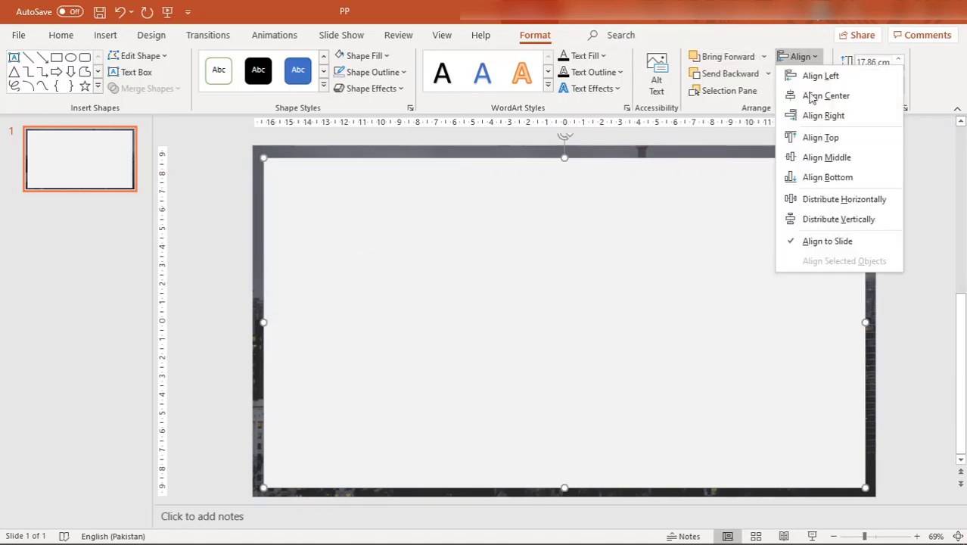
click(824, 158)
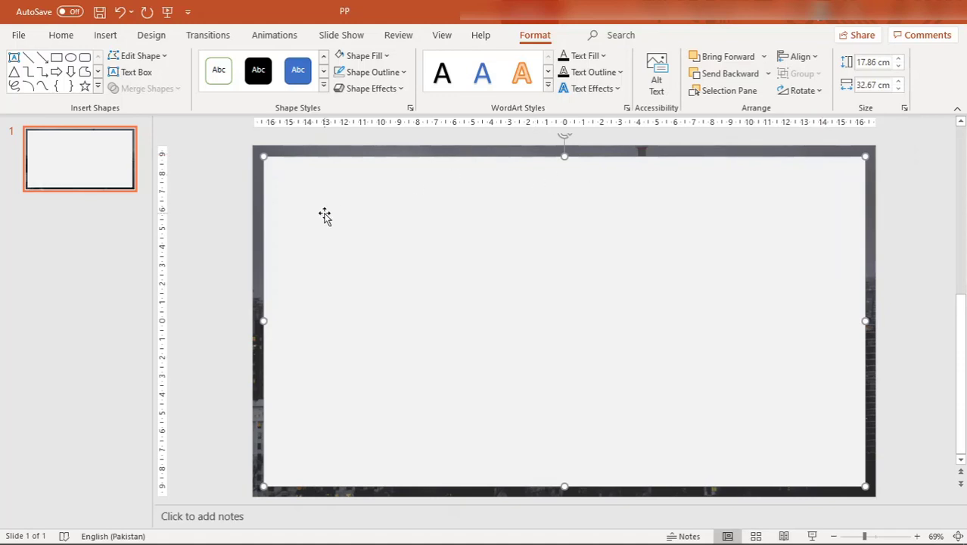
click(225, 200)
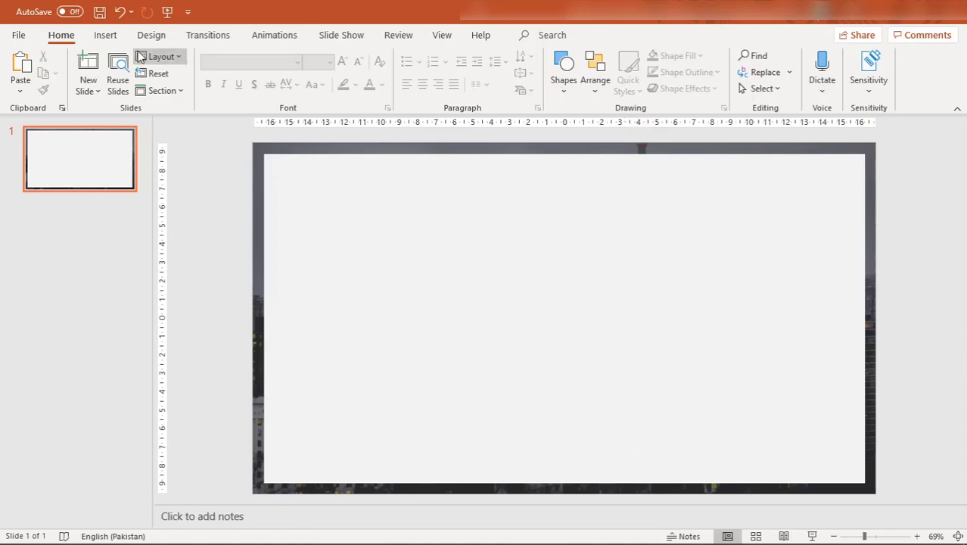
click(572, 90)
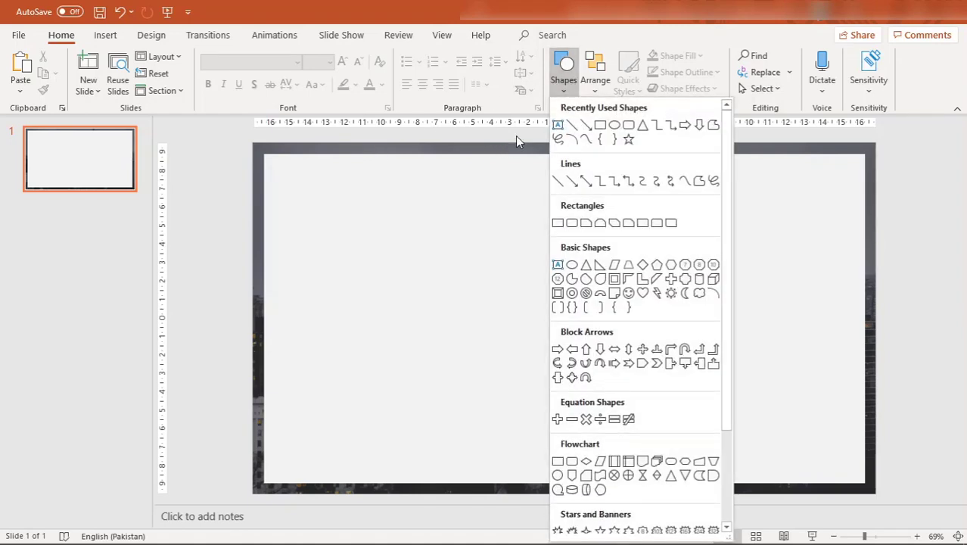
click(515, 138)
right_click(515, 138)
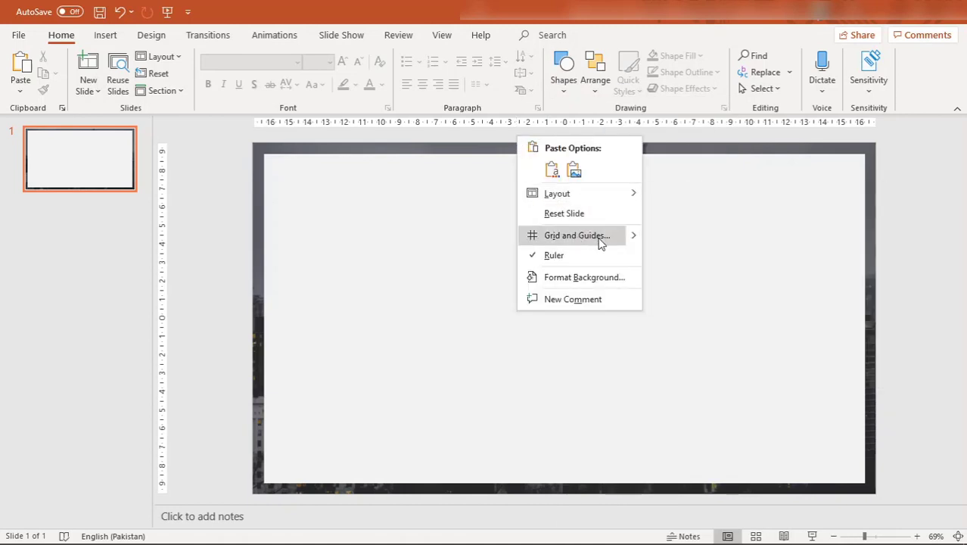
click(606, 236)
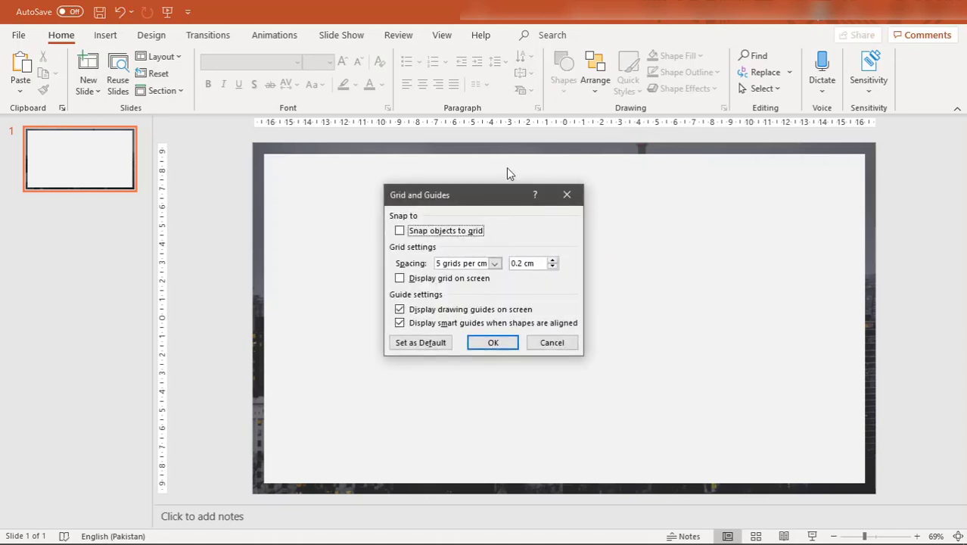
click(552, 342)
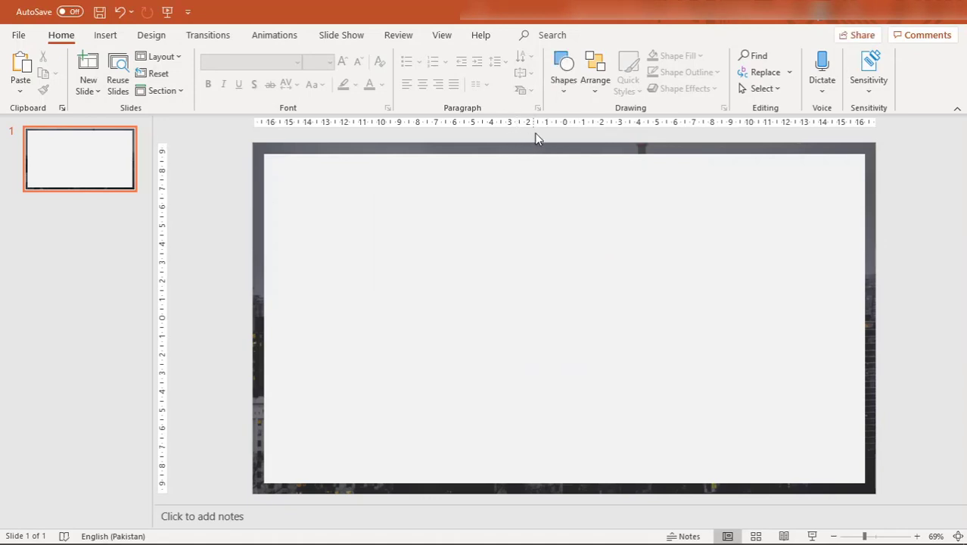
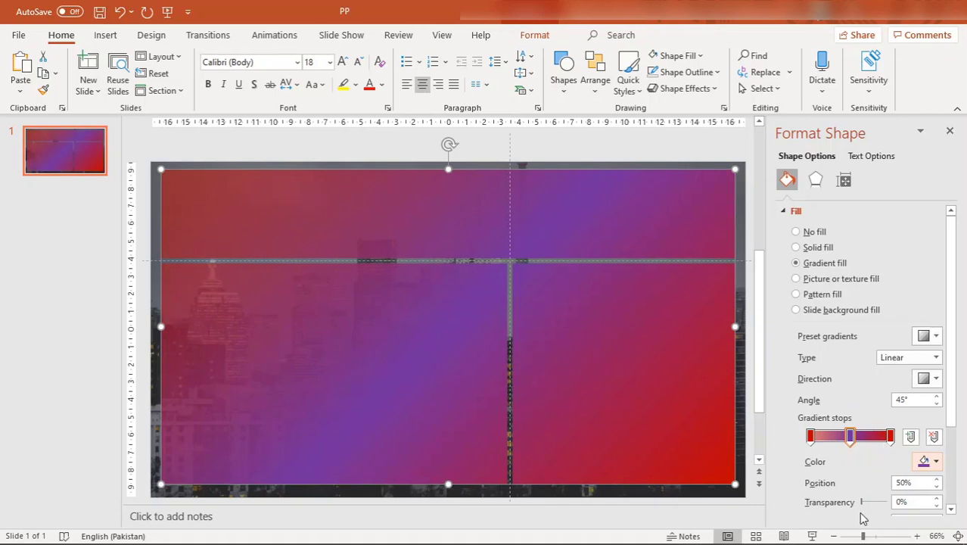
Step: Set the transparency of the panel shape's gradient stops to 51% at position 50%, 8% at position 100% and 18% at position 0%
drag(862, 505, 878, 504)
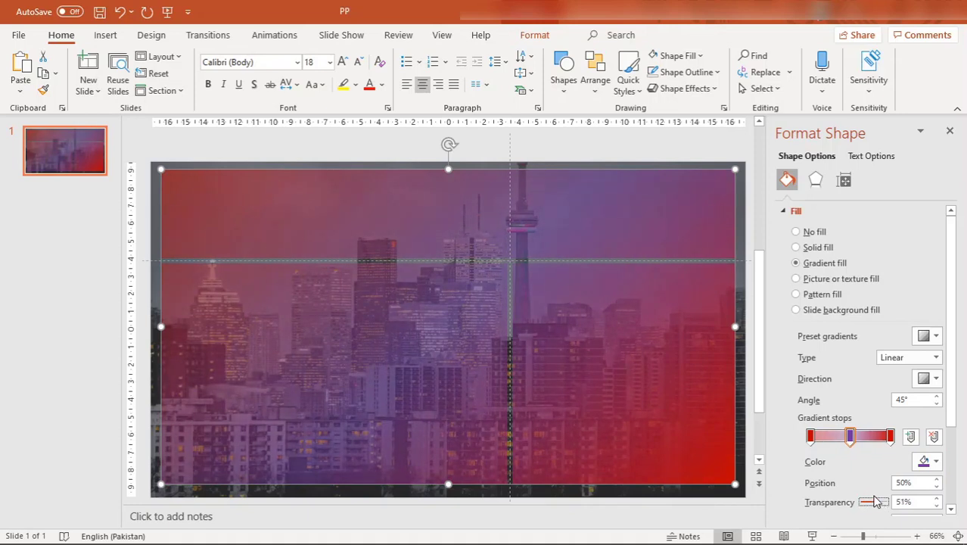
click(888, 439)
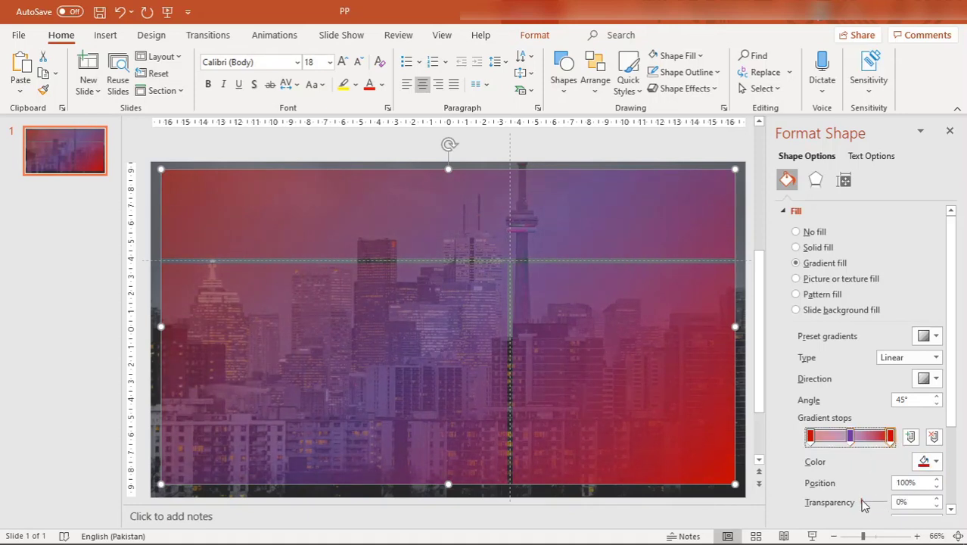
mouse_move(862, 503)
mouse_down()
mouse_move(874, 502)
mouse_move(864, 502)
mouse_up()
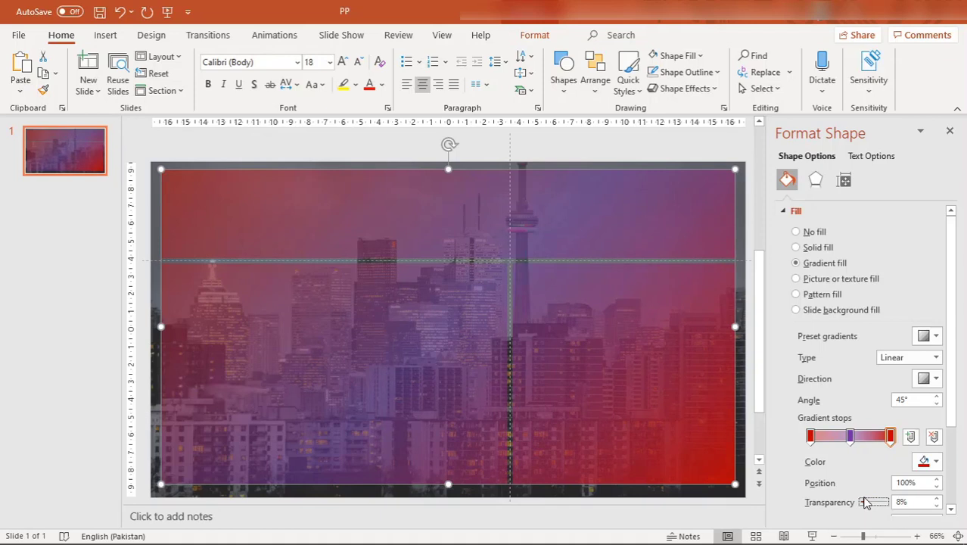
click(810, 437)
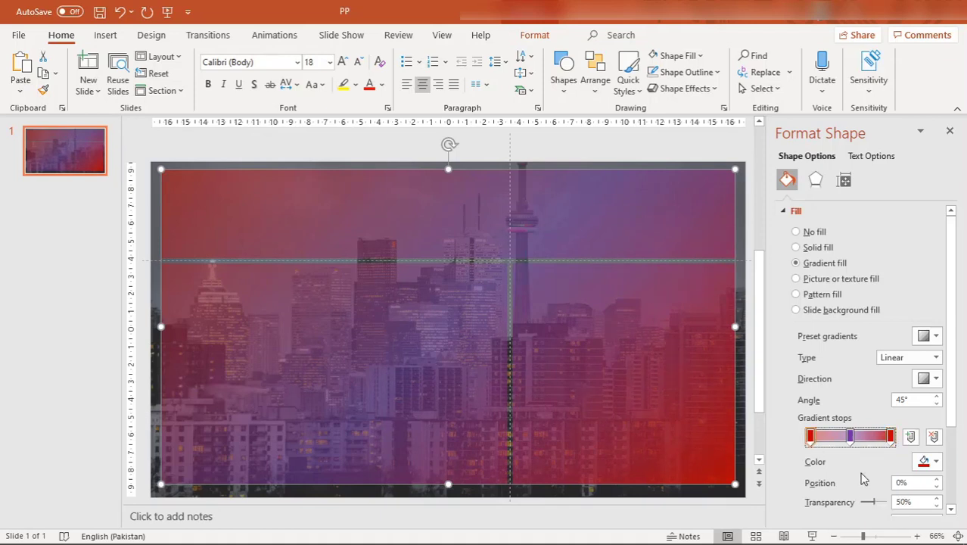
drag(875, 505, 867, 504)
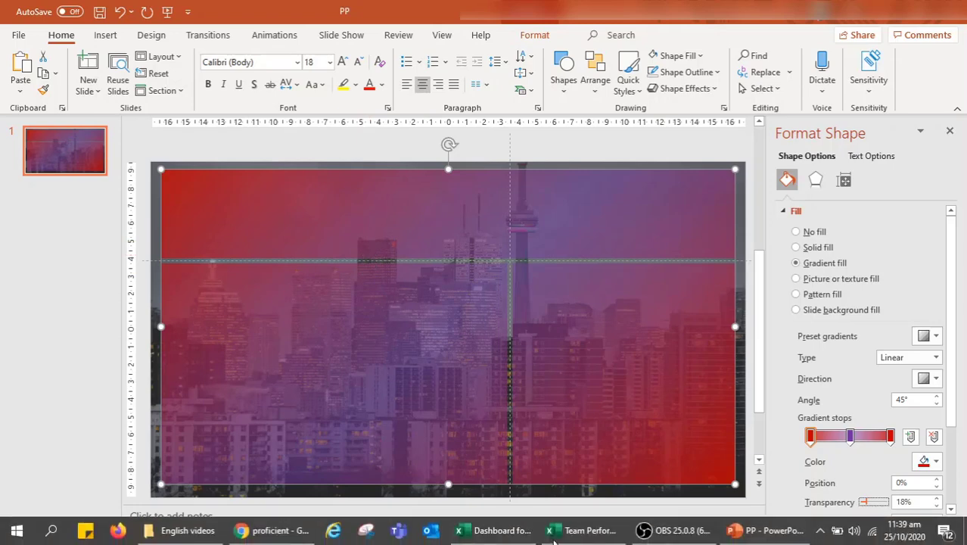
click(573, 531)
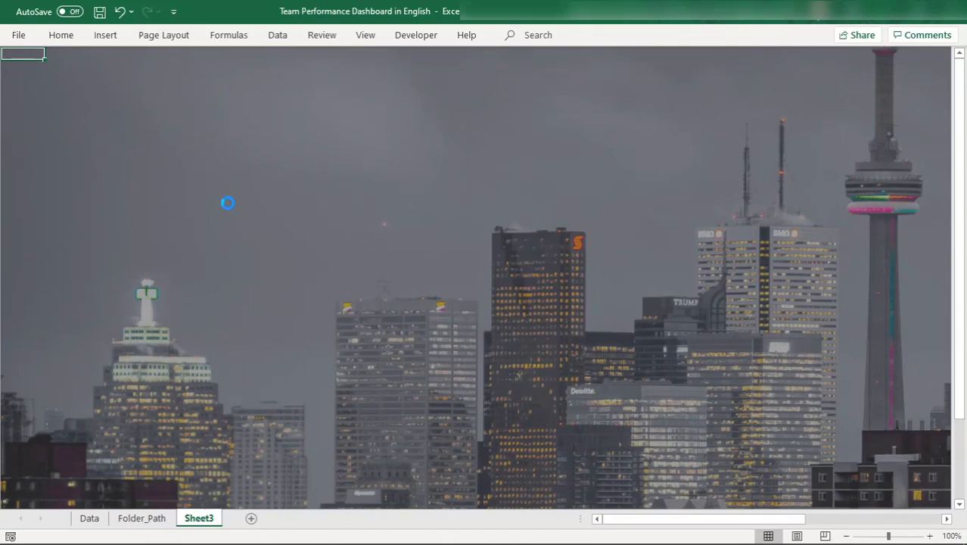
key(ctrl+v)
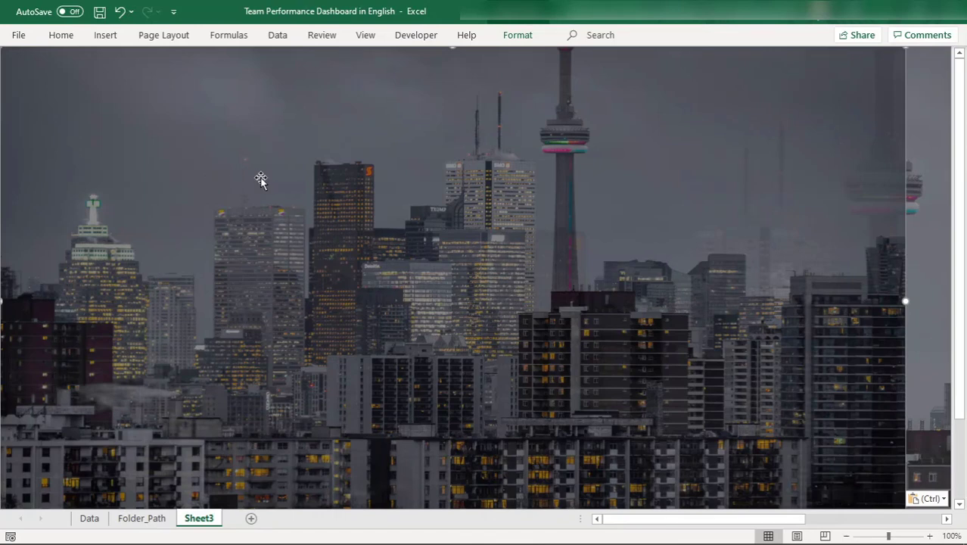
key(Delete)
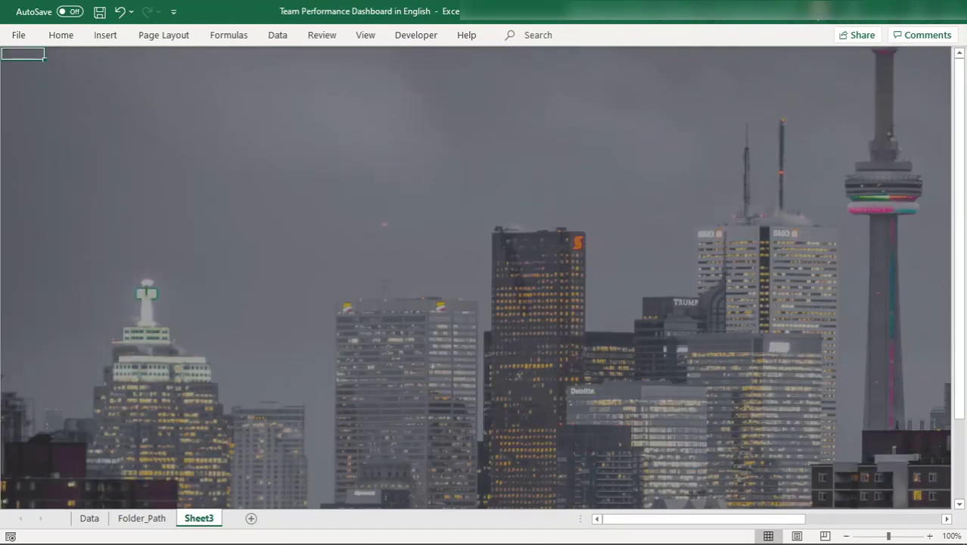
Step: Copy the red-purple gradient panel shape from the PowerPoint slide and paste it into Sheet3 of the Team Performance Dashboard workbook in Excel
click(748, 530)
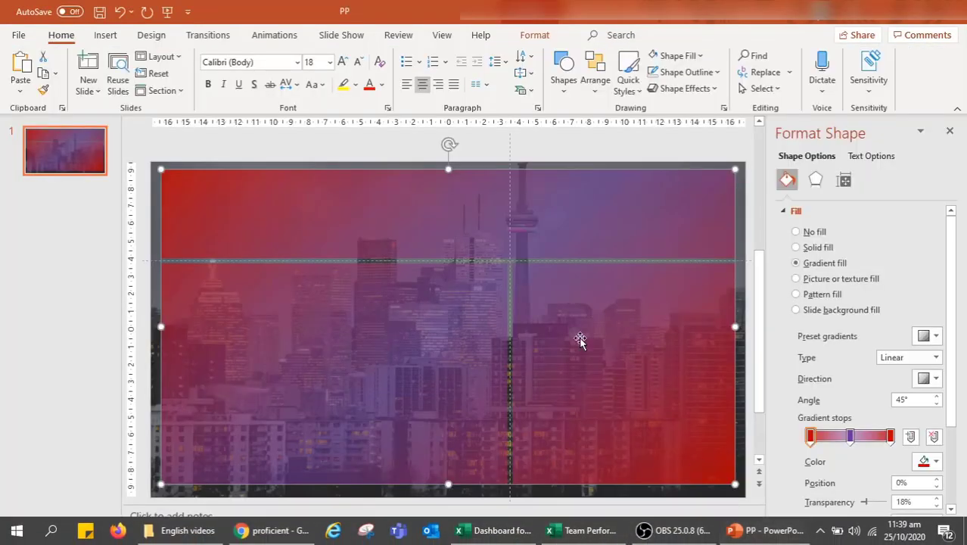
right_click(419, 237)
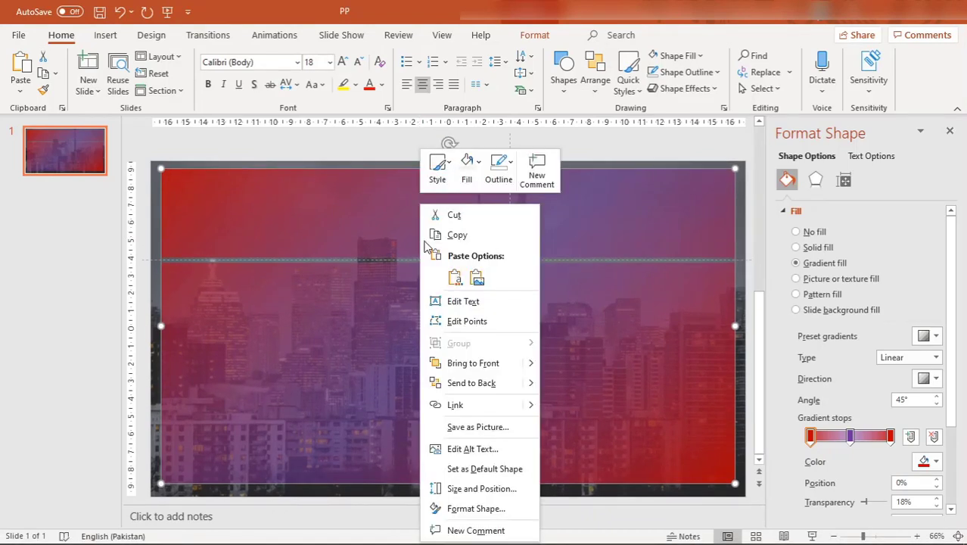
click(456, 236)
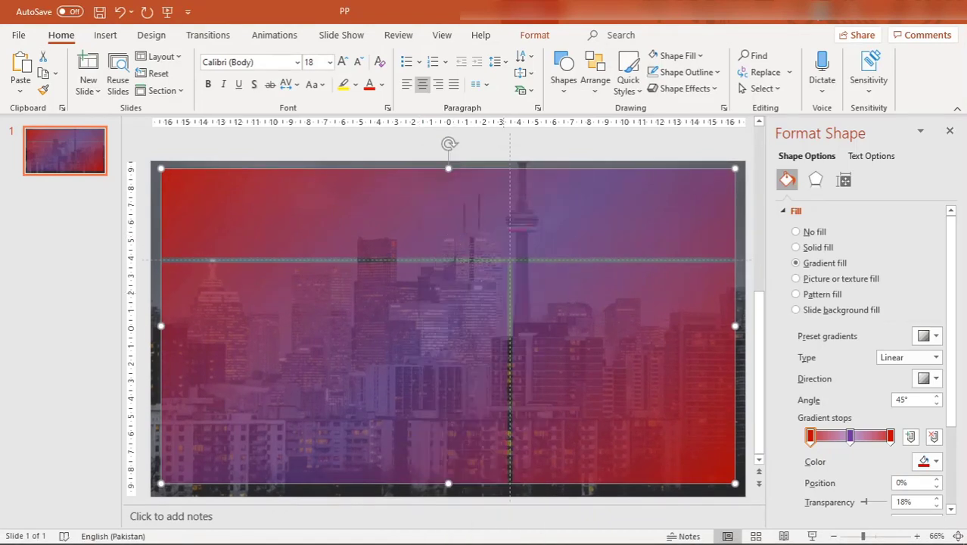
click(605, 537)
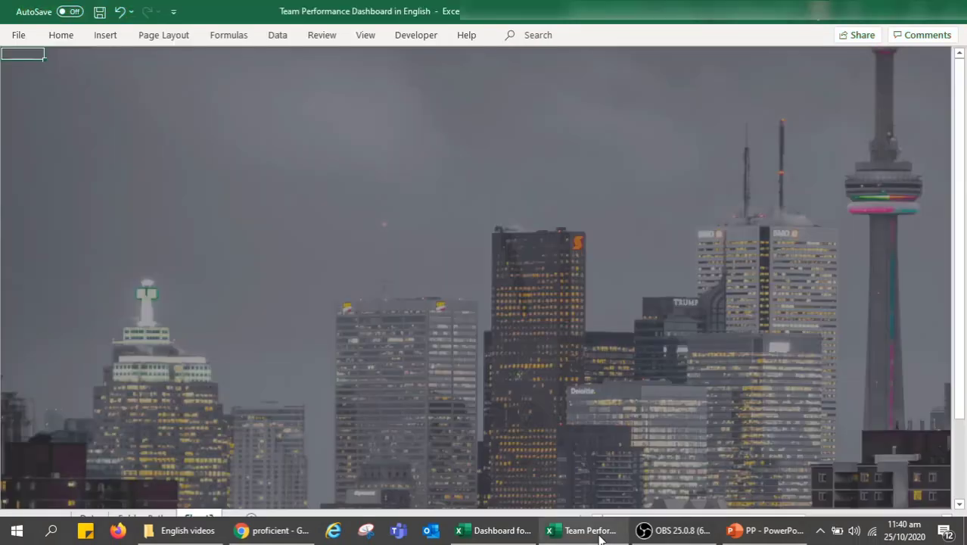
key(ctrl+v)
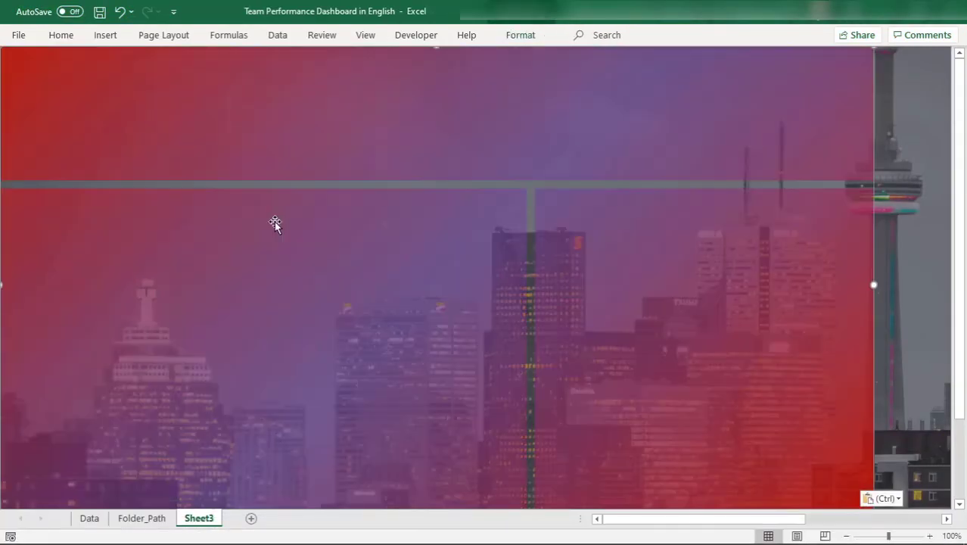
Step: Reposition and shrink the gradient panel on Sheet3, leaving free strips above and to the left, then widen it slightly toward the right
drag(176, 127, 226, 146)
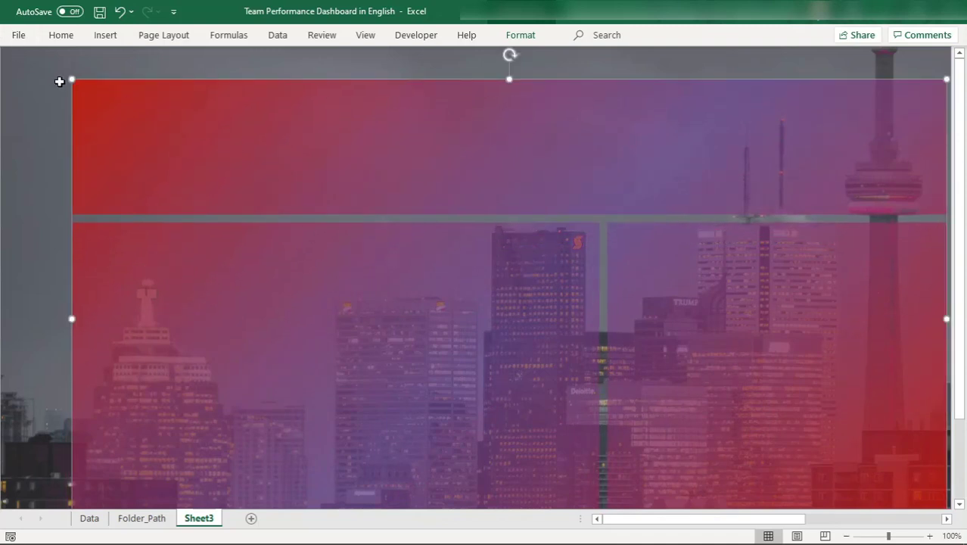
drag(68, 79, 193, 156)
drag(314, 216, 292, 161)
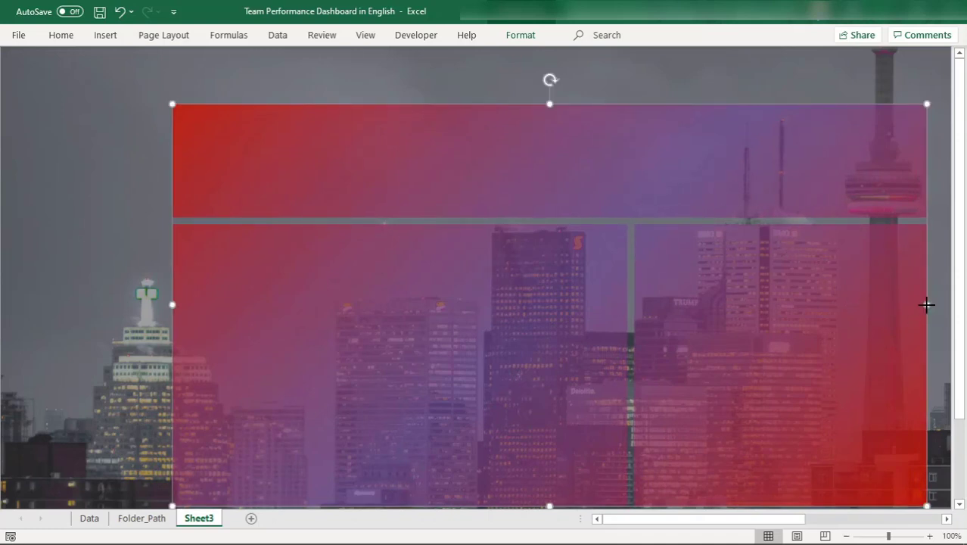
drag(929, 304, 940, 303)
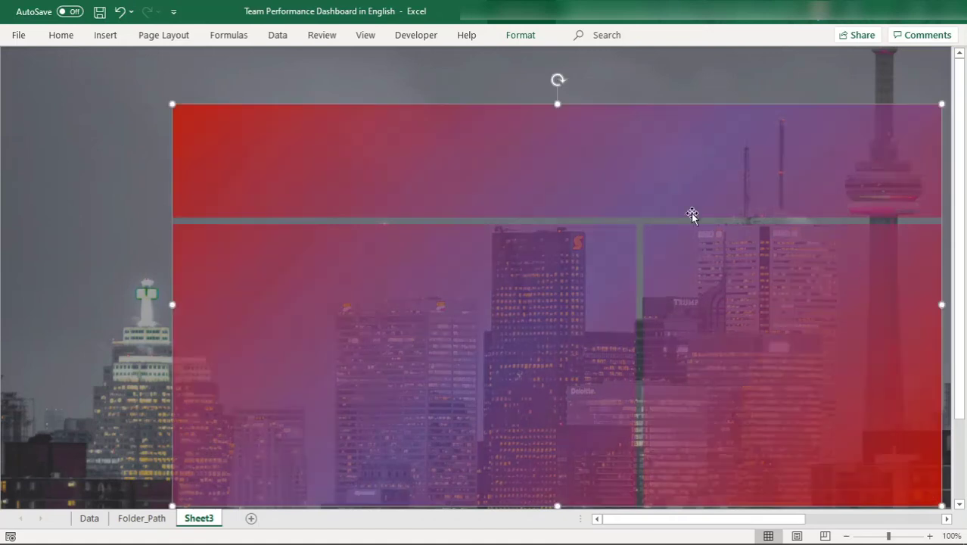
Step: Draw a header rectangle about 35.2 cm wide and 2.2 cm high from the sheet's upper-left corner to the panel's upper-right corner
click(108, 36)
click(108, 36)
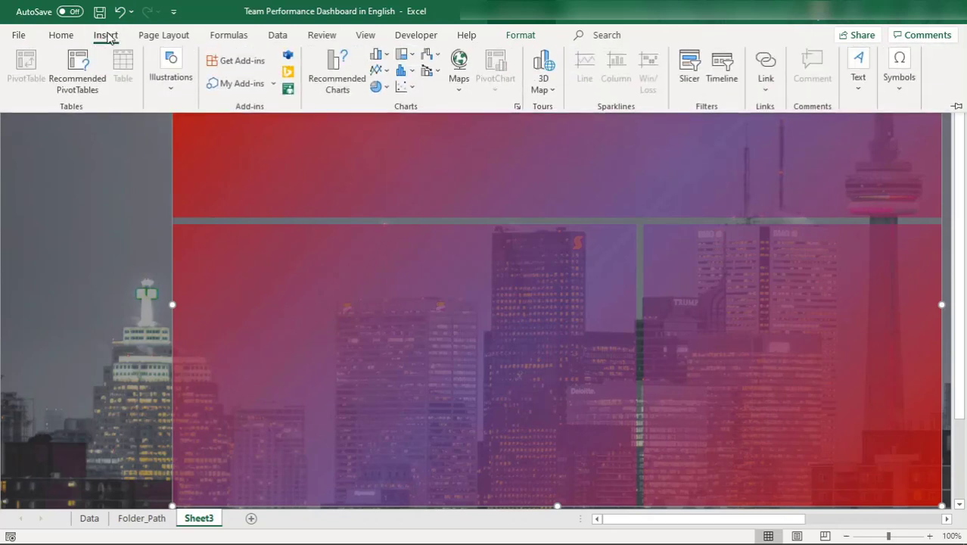
click(189, 86)
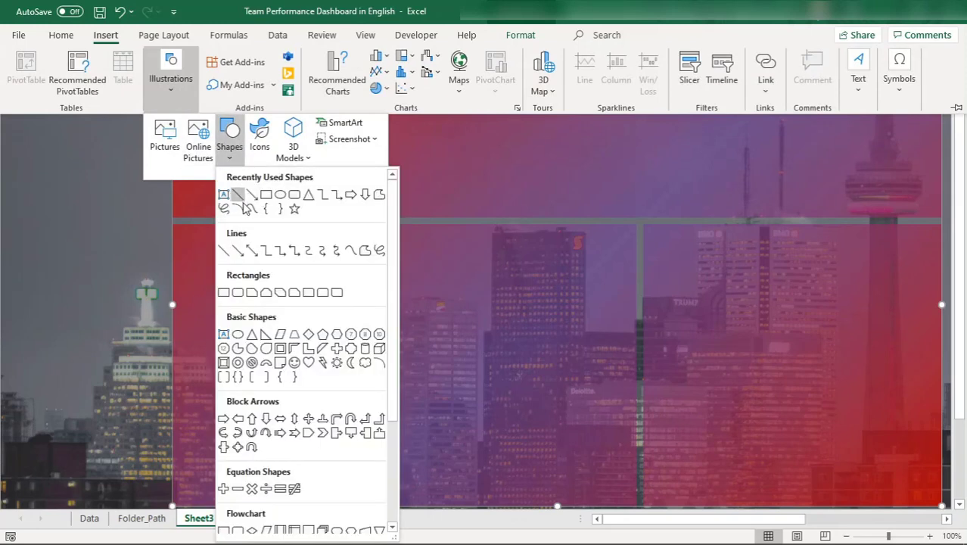
click(273, 199)
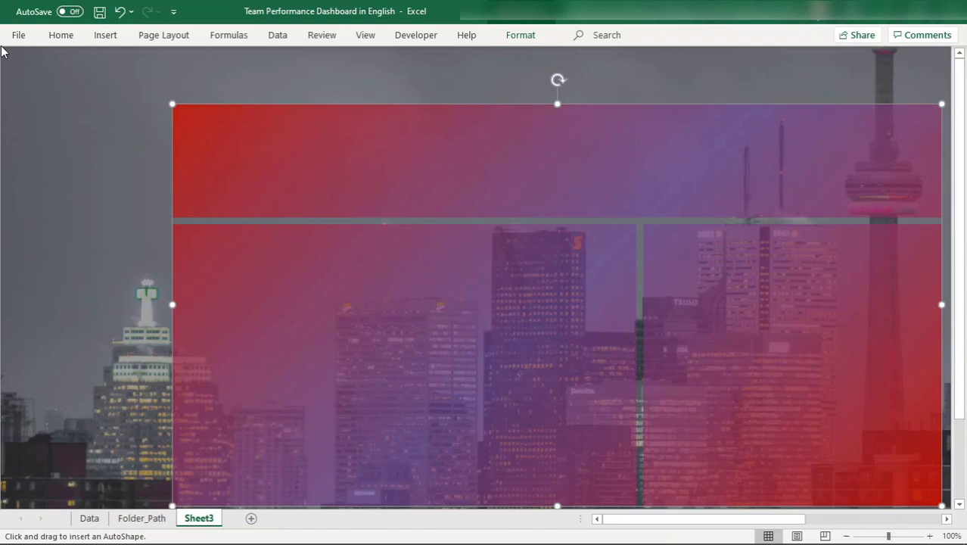
drag(3, 47, 941, 105)
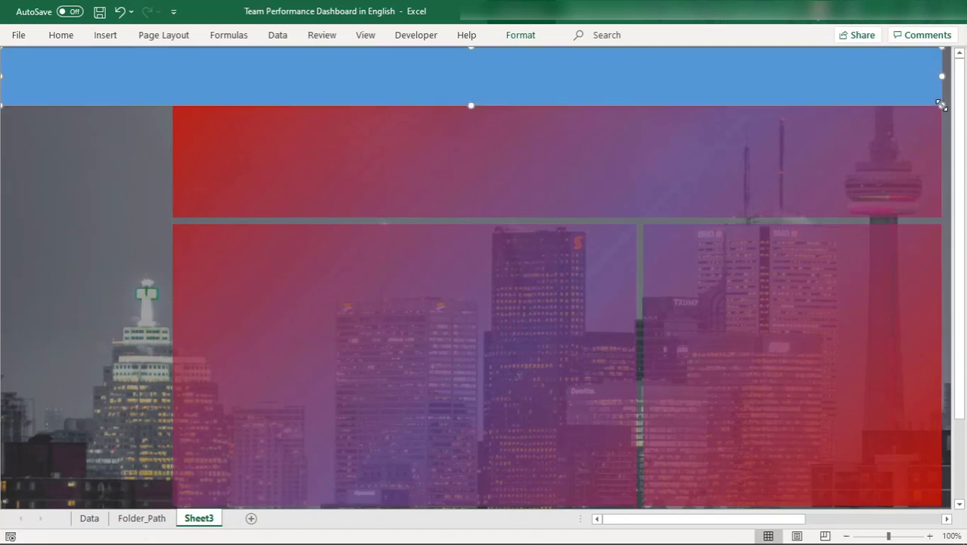
Step: Change the blue header rectangle's fill from solid to a gradient fill
click(520, 35)
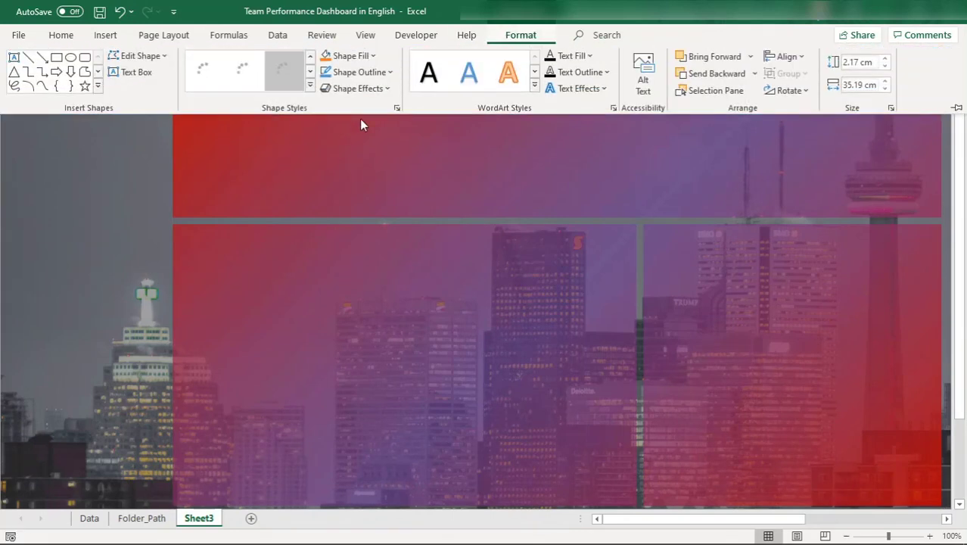
click(115, 141)
click(265, 91)
right_click(265, 91)
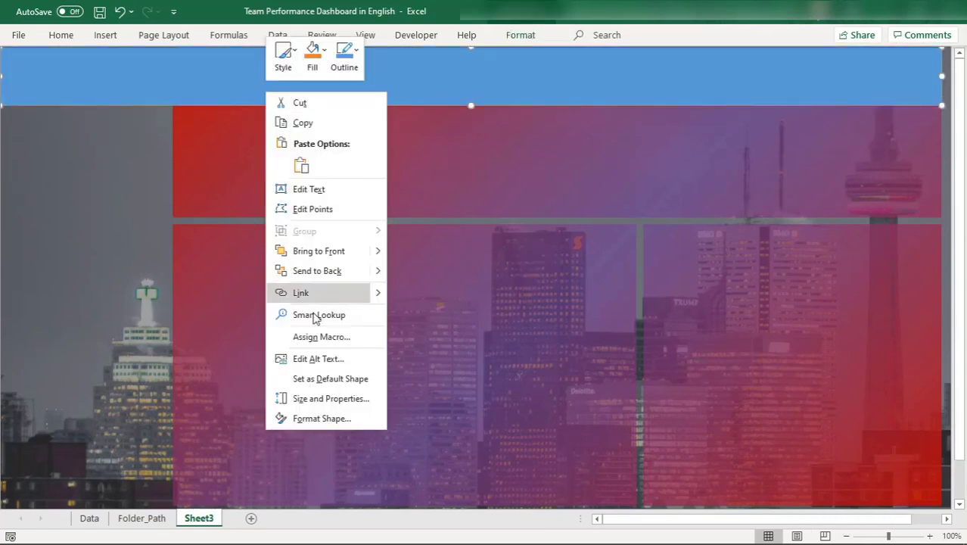
click(324, 418)
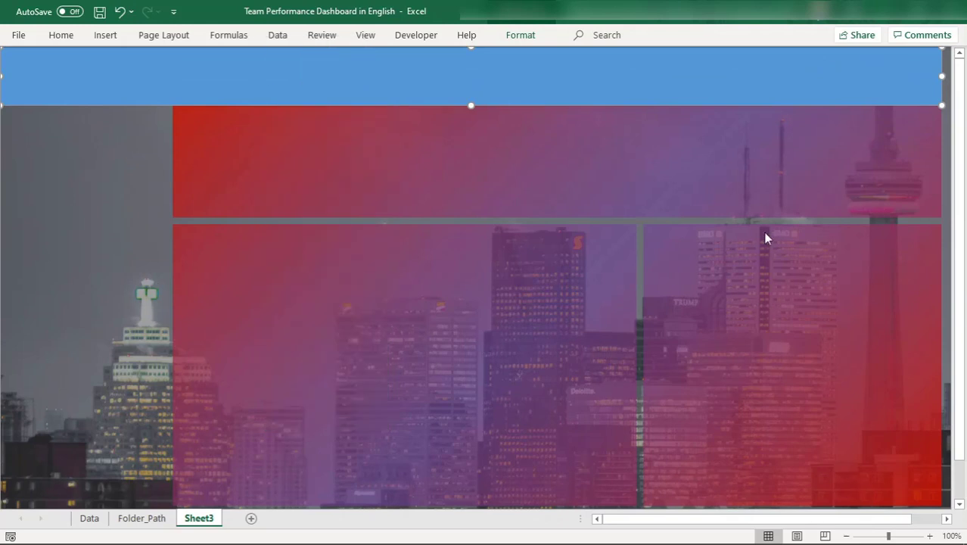
click(793, 144)
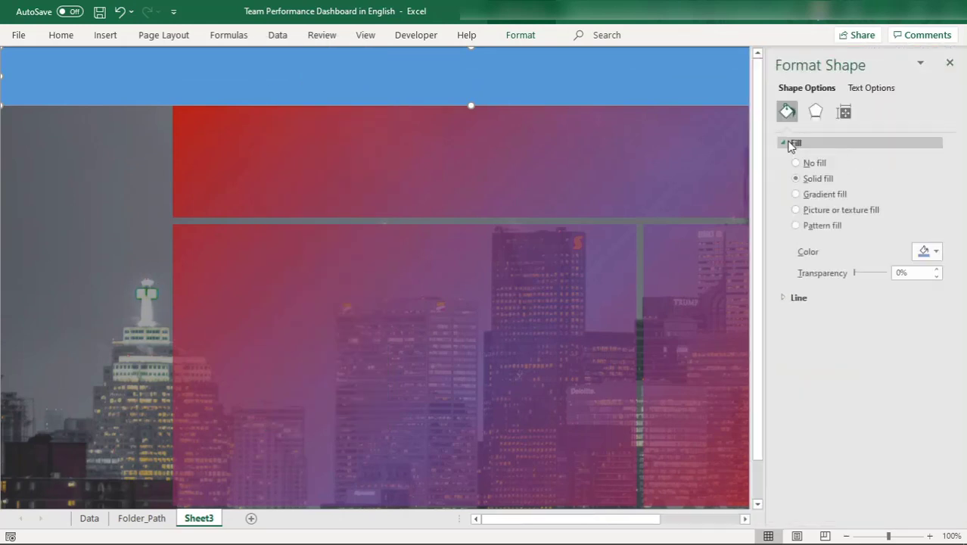
click(795, 195)
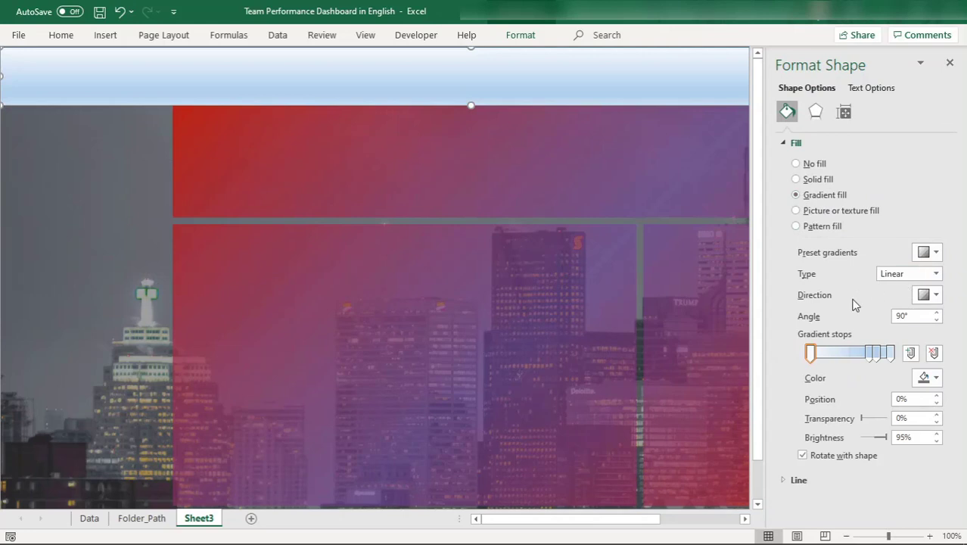
Step: Color the header gradient's stops at 0% and 74% dark grey, the black theme shade with 25% brightness
click(923, 380)
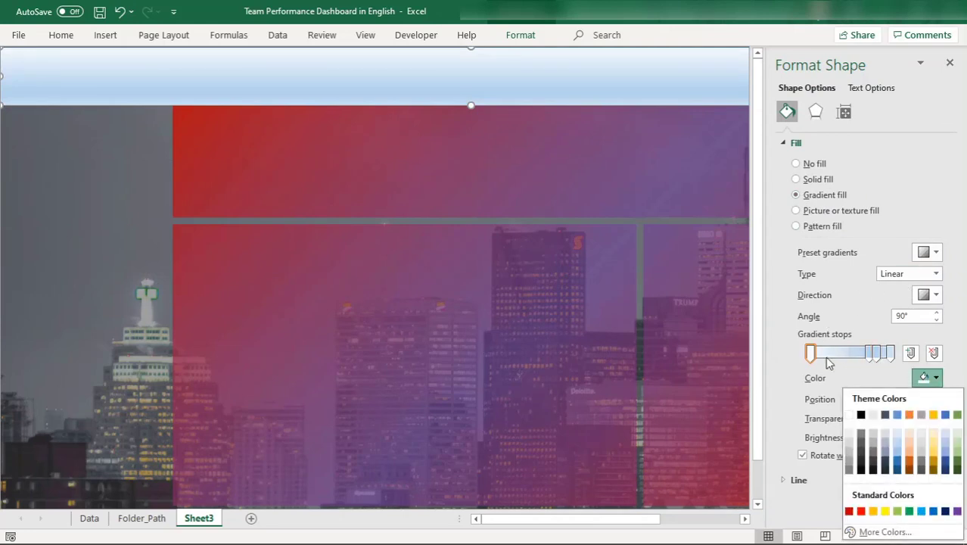
click(866, 459)
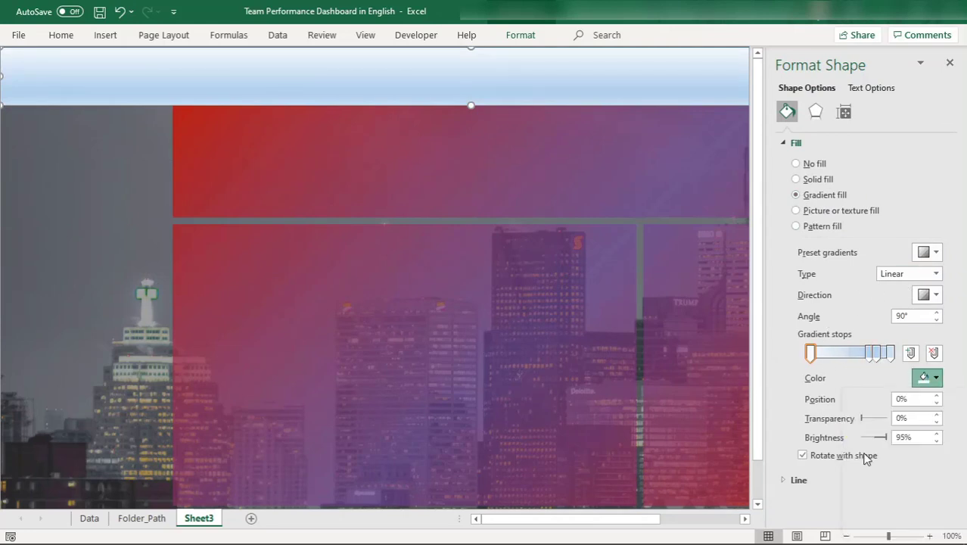
click(869, 353)
click(929, 377)
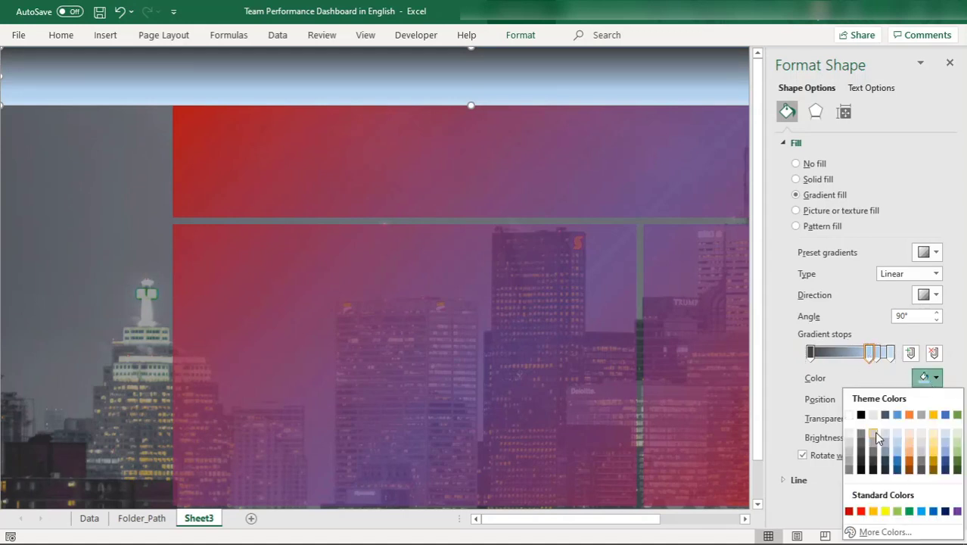
click(859, 454)
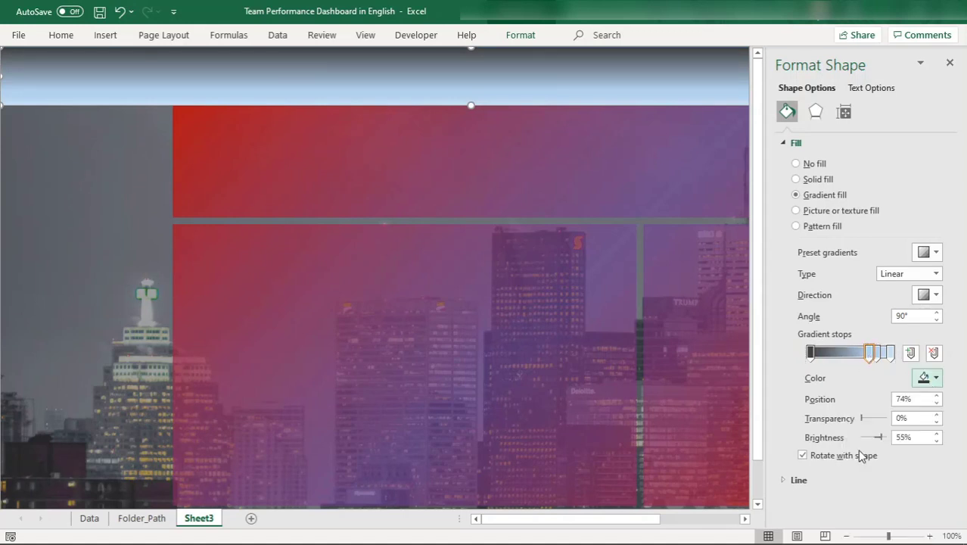
Step: Remove the header gradient stop between 74% and 100%, and color the stop at 100% standard purple
click(879, 352)
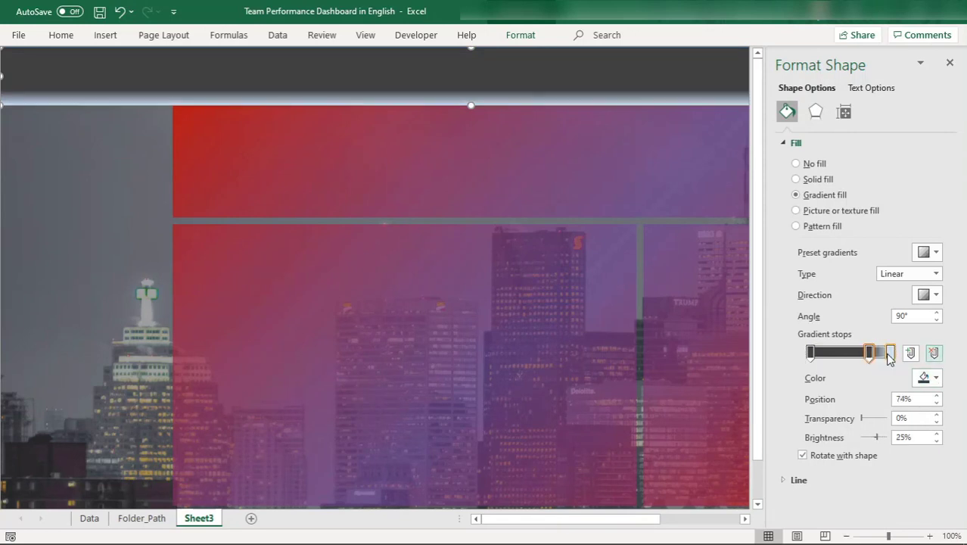
click(891, 356)
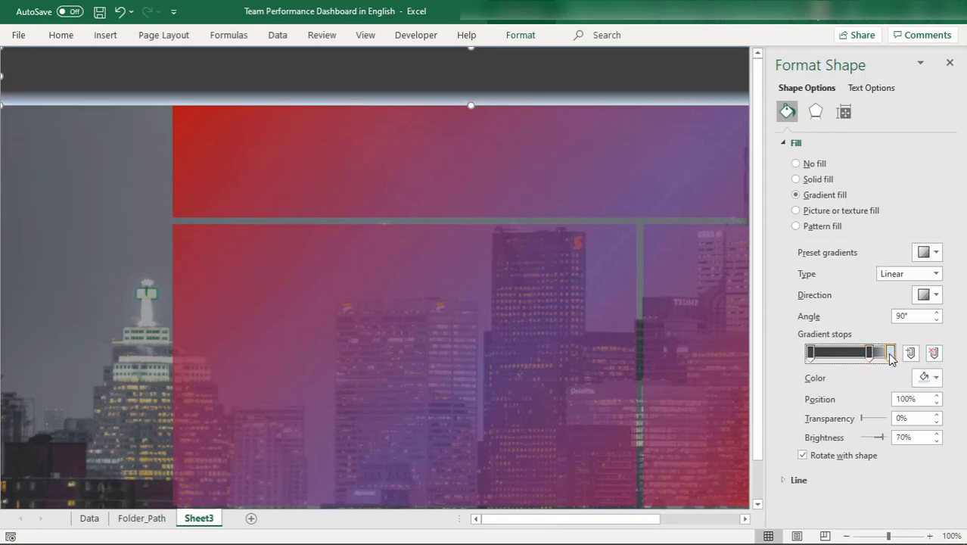
click(926, 375)
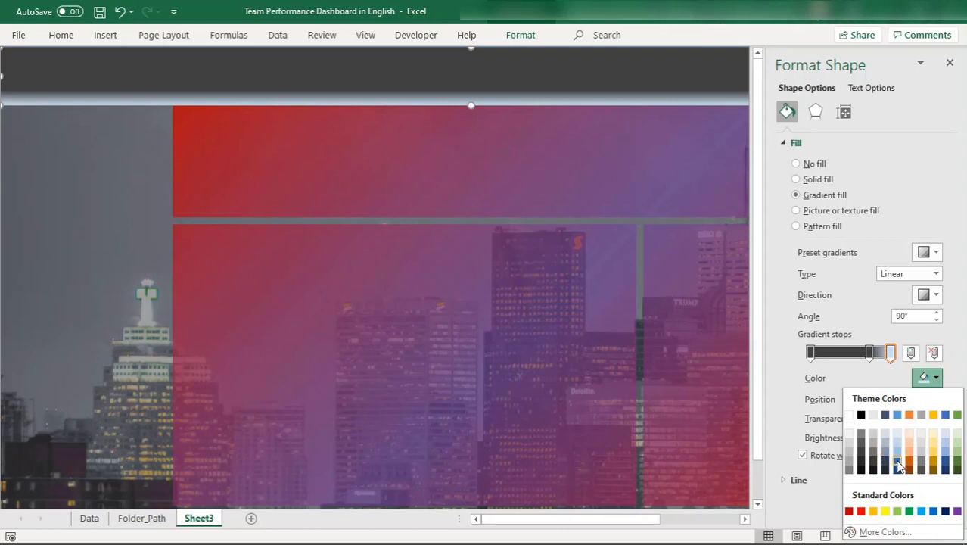
click(957, 511)
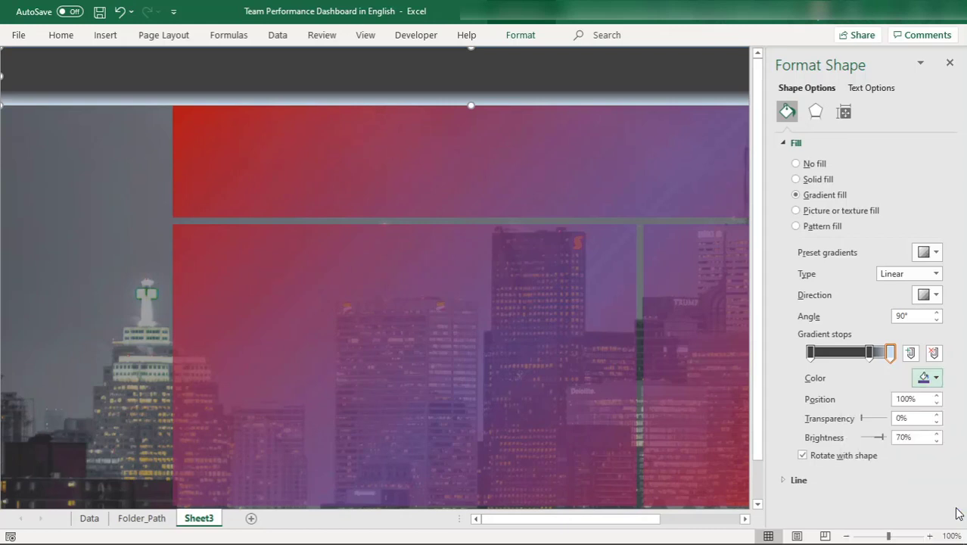
Step: Color the header gradient's stop at 74% standard dark blue and the stop at 0% standard purple
click(870, 352)
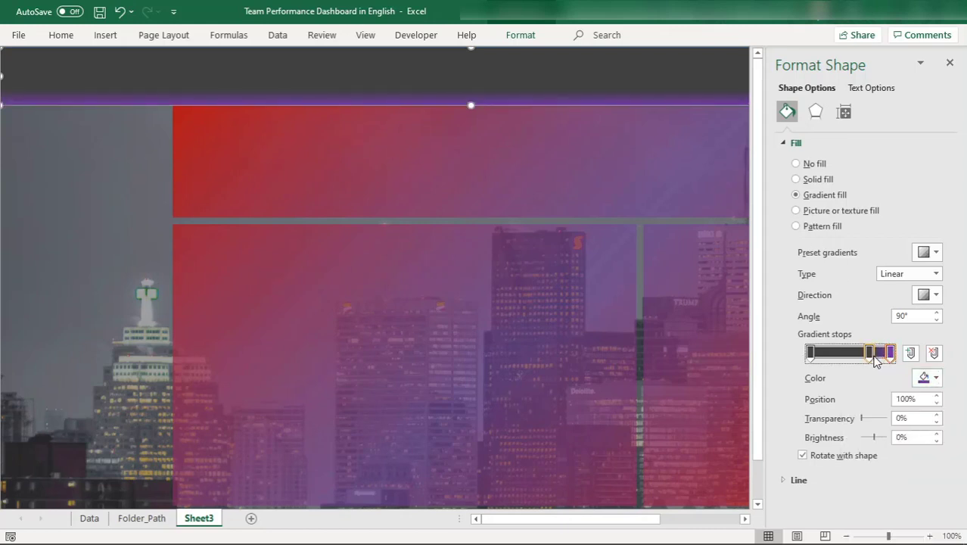
click(926, 377)
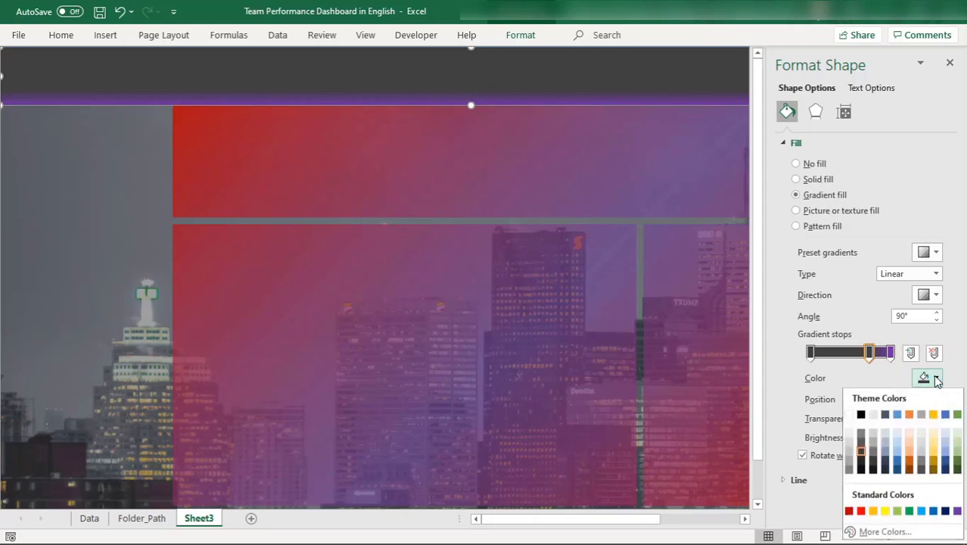
click(944, 511)
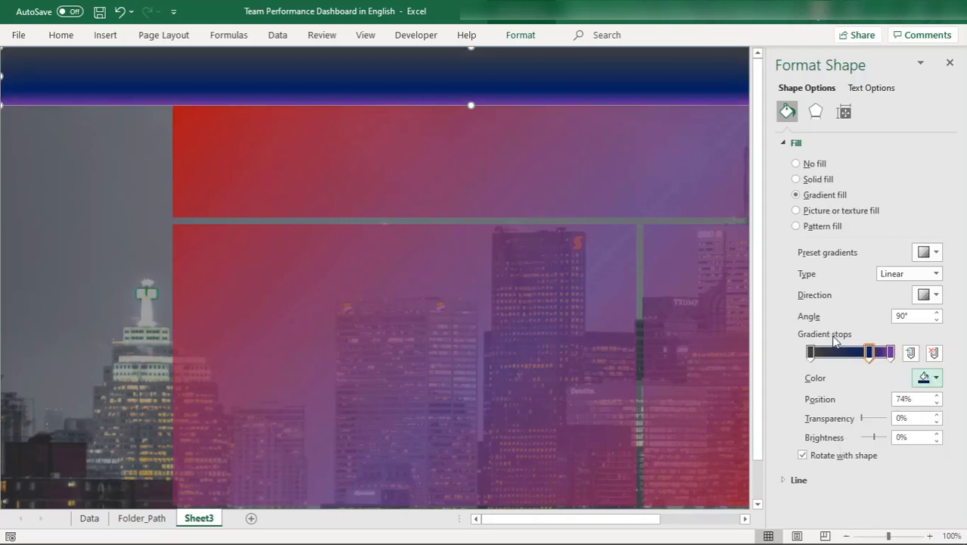
click(810, 352)
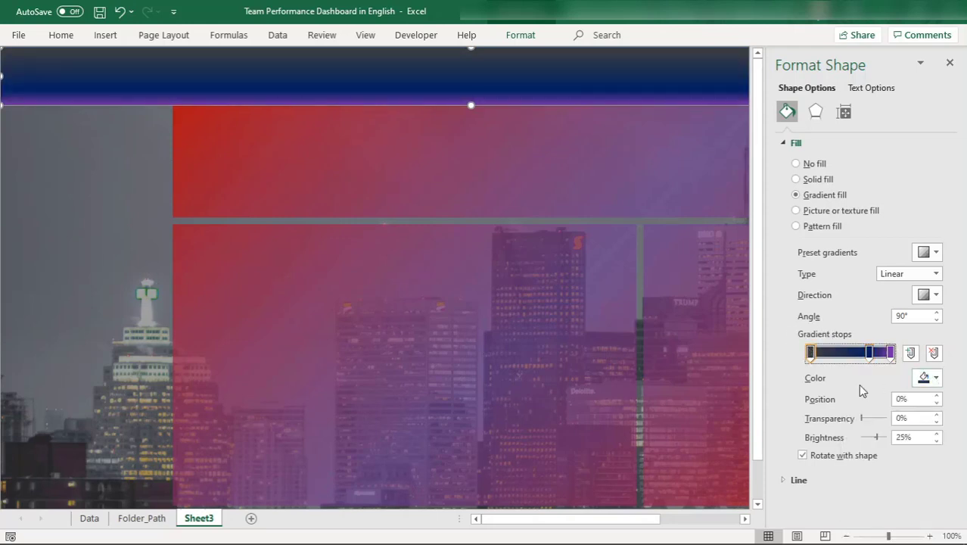
click(927, 378)
click(957, 511)
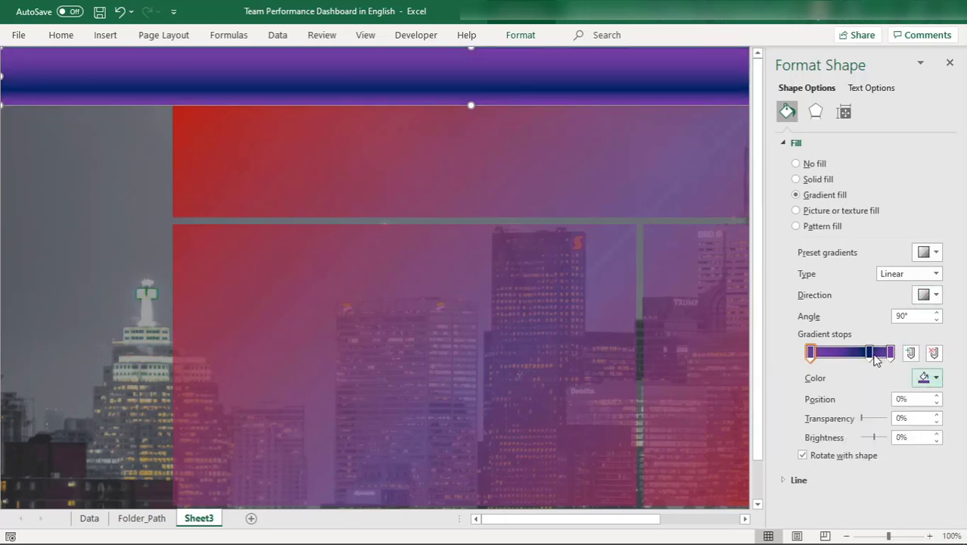
Step: Move the dark blue gradient stop to position 58% and set the header's gradient angle to 45°
drag(869, 353, 856, 356)
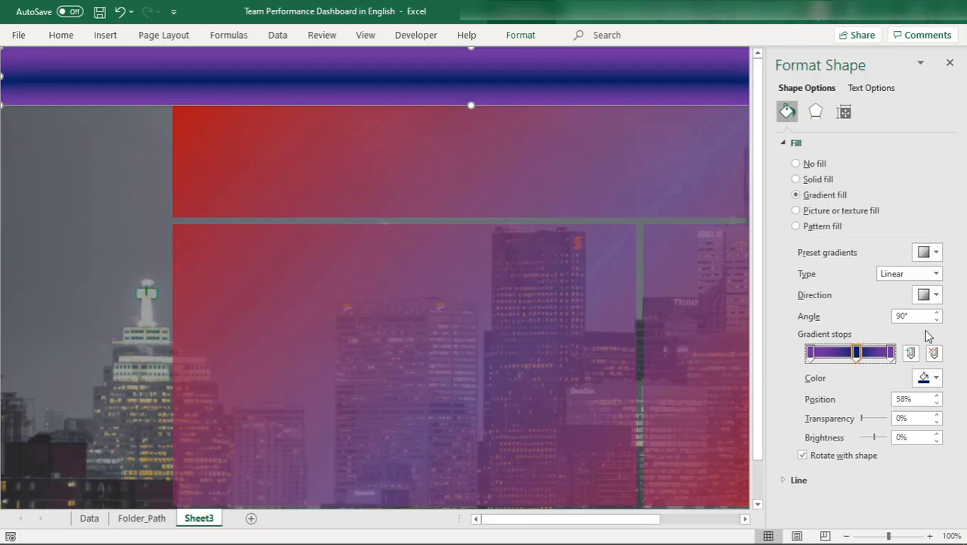
click(905, 318)
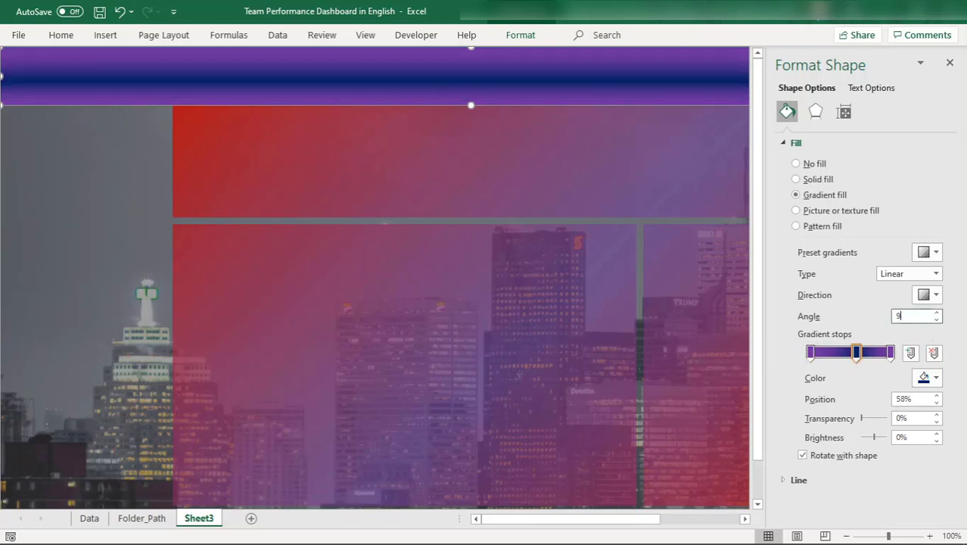
key(BackSpace)
text(45)
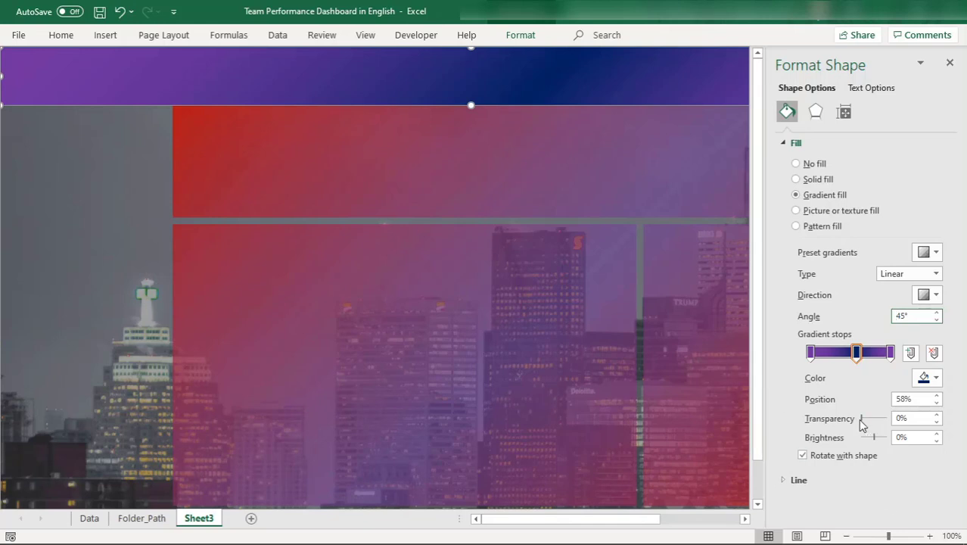
Step: Set the header gradient stops' transparency to 63% at position 58%, 52% at position 0% and 56% at position 100%, and deselect the rectangle
mouse_move(860, 420)
mouse_down()
mouse_move(895, 422)
mouse_move(877, 420)
mouse_up()
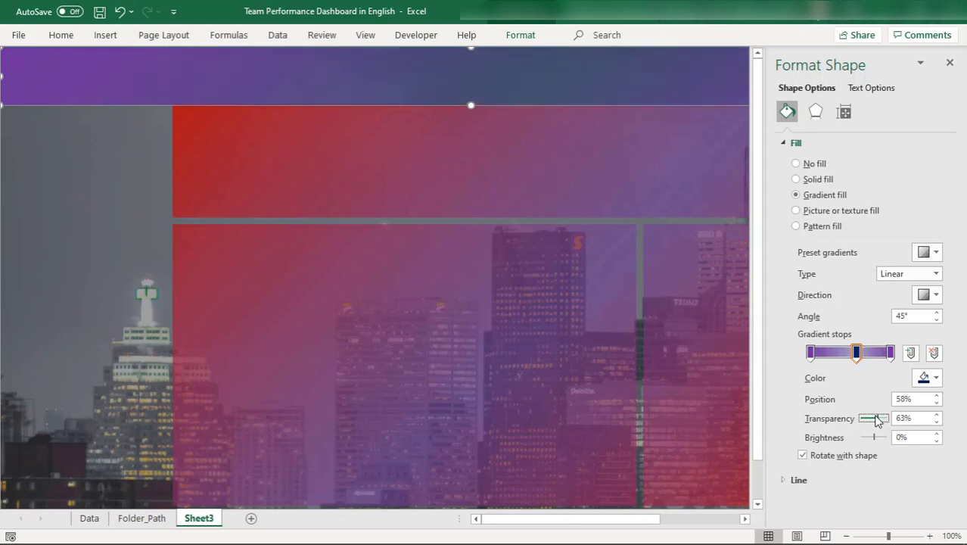
click(810, 352)
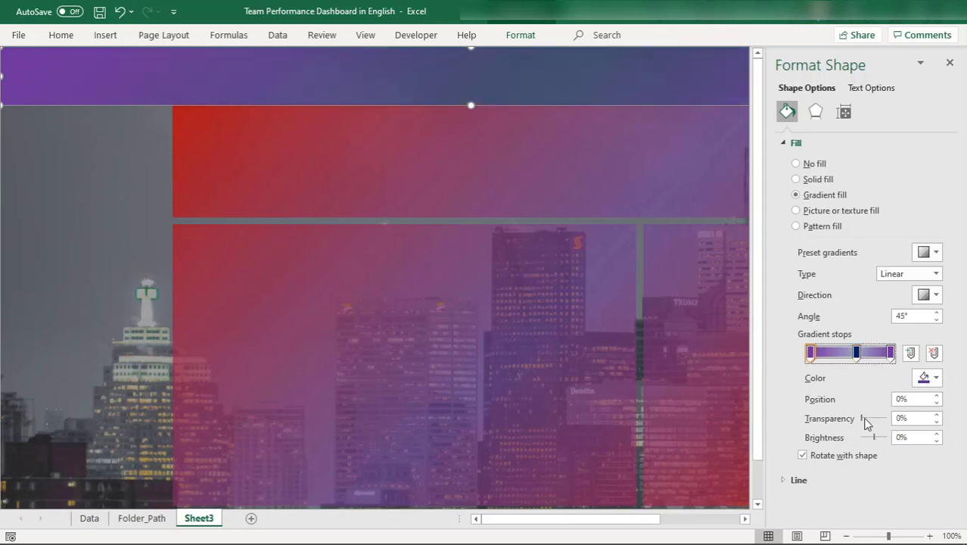
mouse_move(861, 422)
mouse_down()
mouse_move(889, 420)
mouse_move(865, 416)
mouse_up()
click(890, 351)
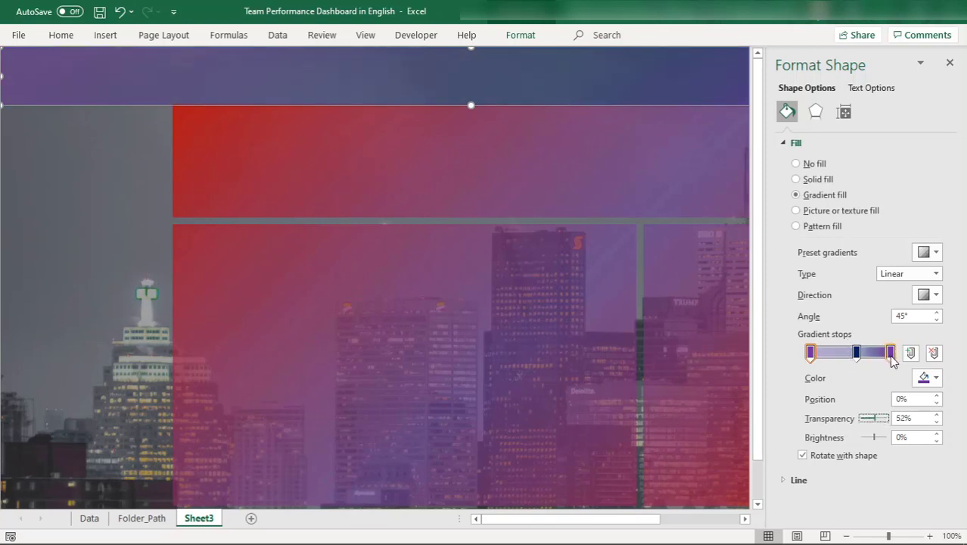
drag(860, 421, 877, 422)
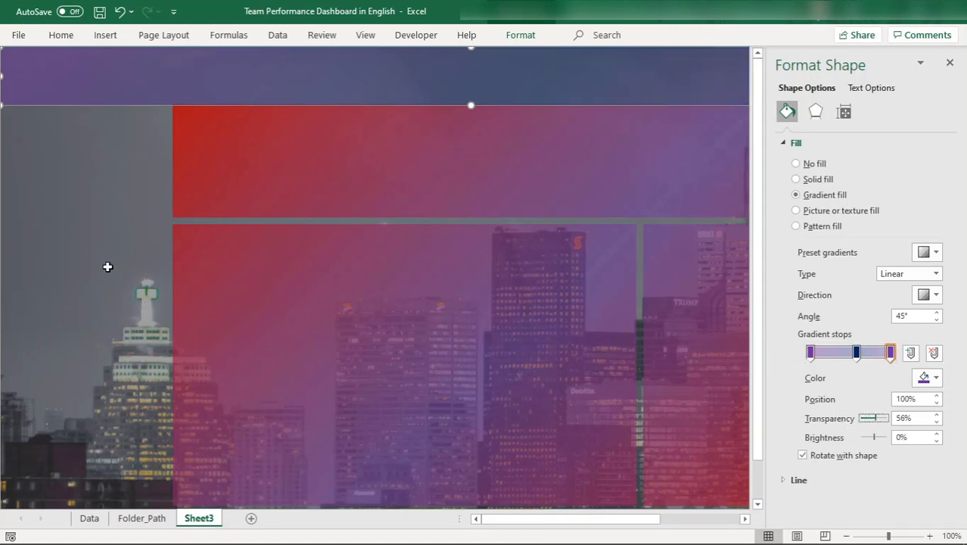
click(112, 265)
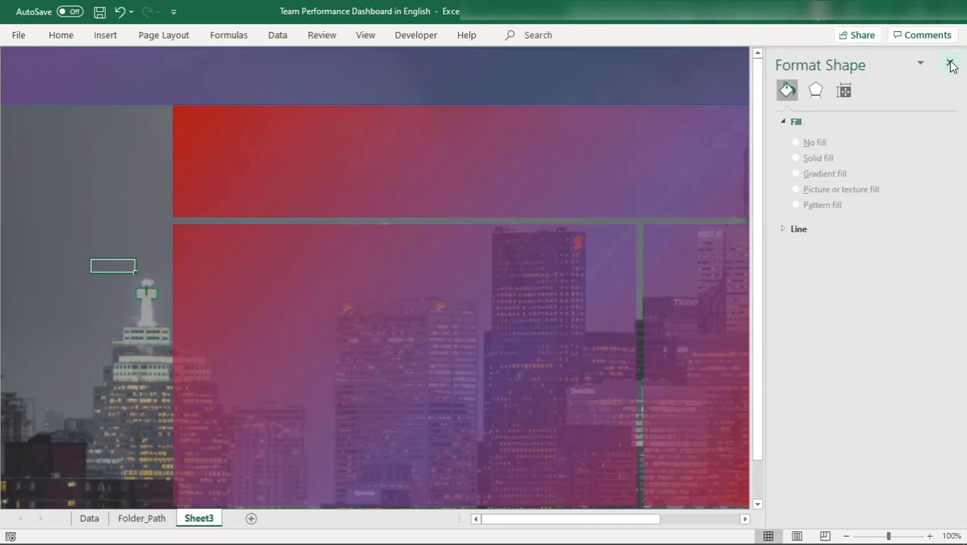
Step: Remove the outline from the header rectangle, deselect it and close the shape formatting options
click(432, 70)
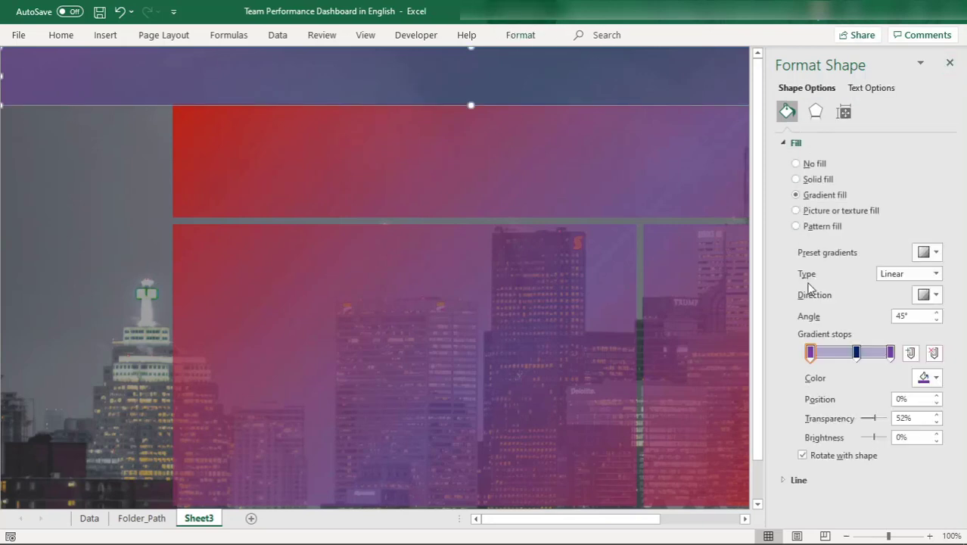
click(810, 478)
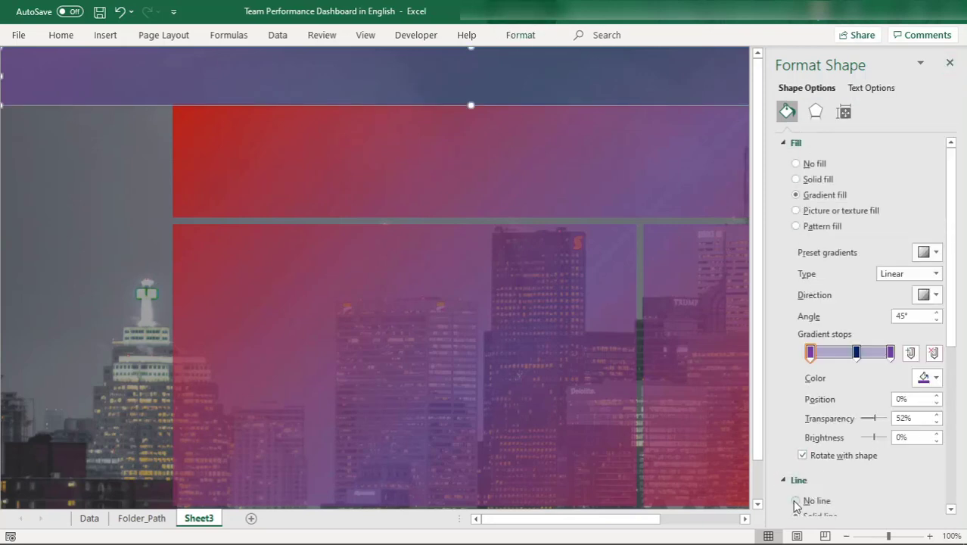
click(73, 181)
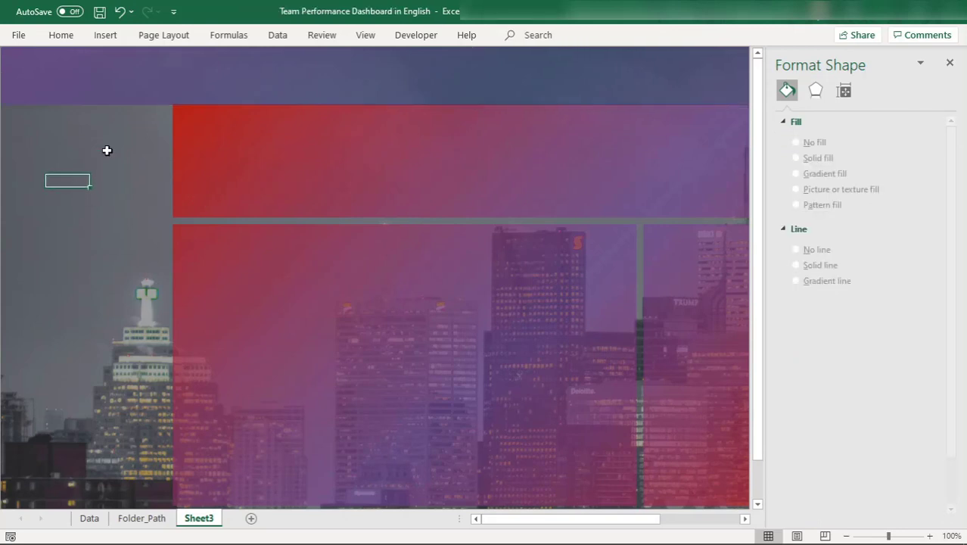
click(949, 62)
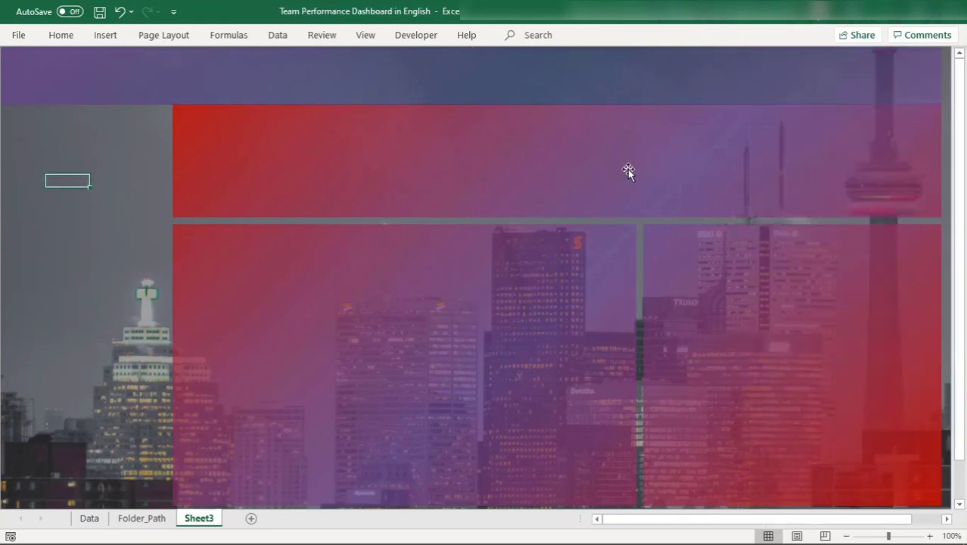
Step: Insert a wide text box over the middle of the header bar containing the title "Team Performance Dashboard"
click(459, 60)
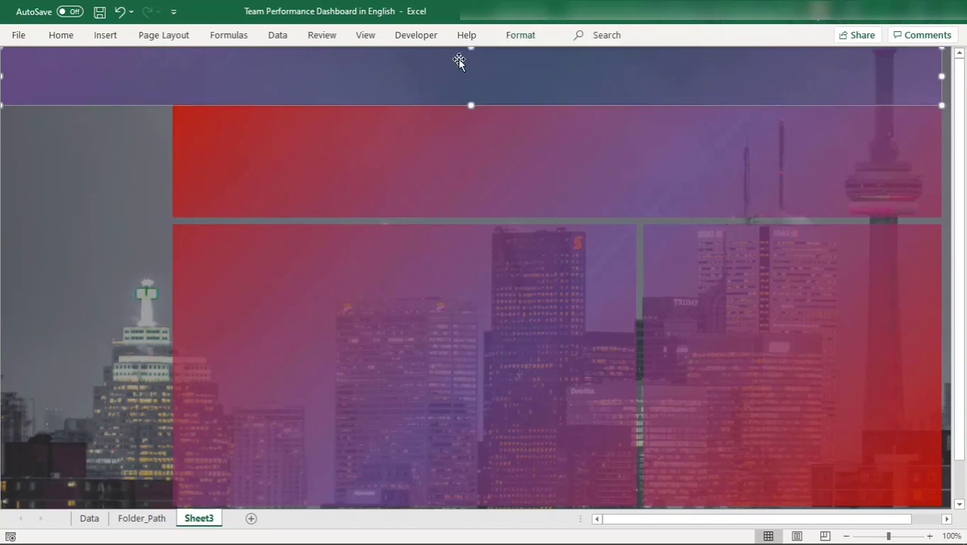
click(106, 36)
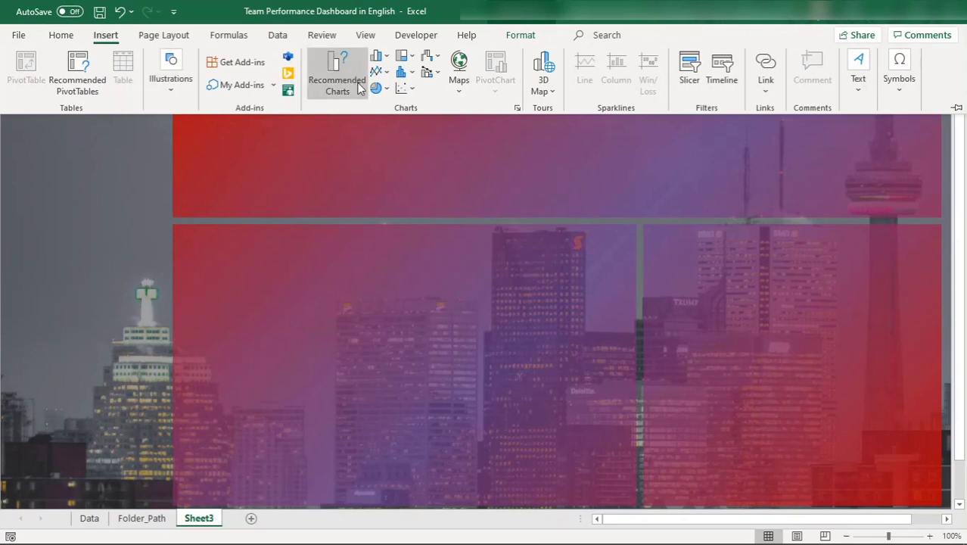
click(521, 35)
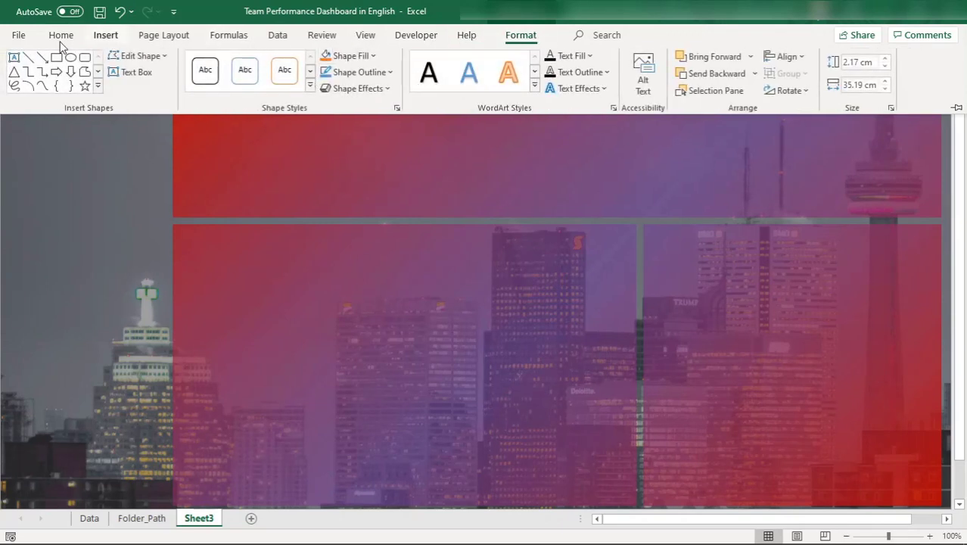
click(106, 36)
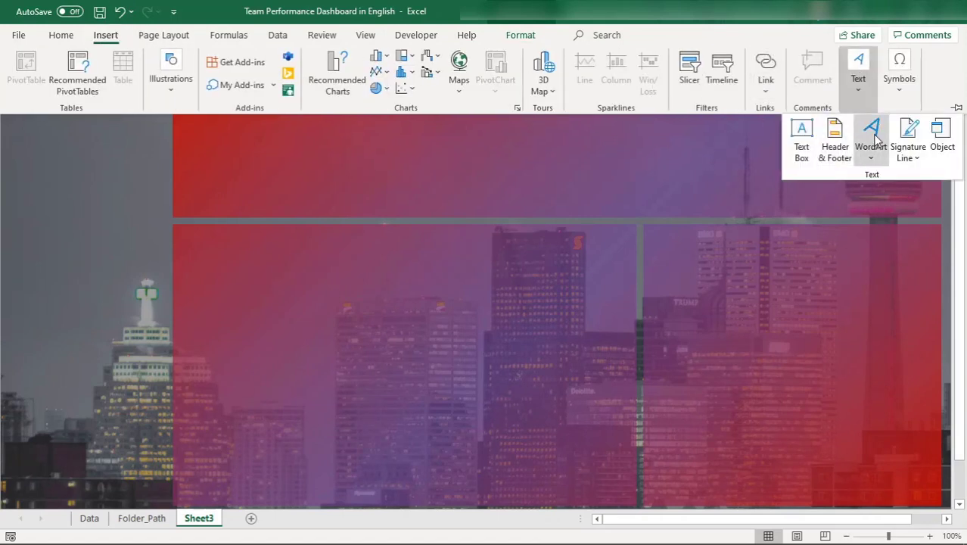
click(800, 140)
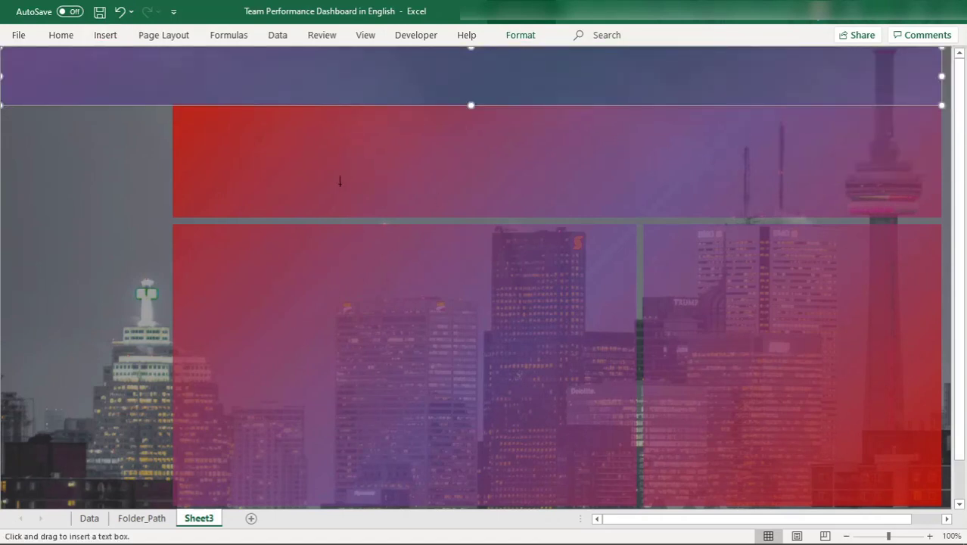
drag(231, 65, 665, 100)
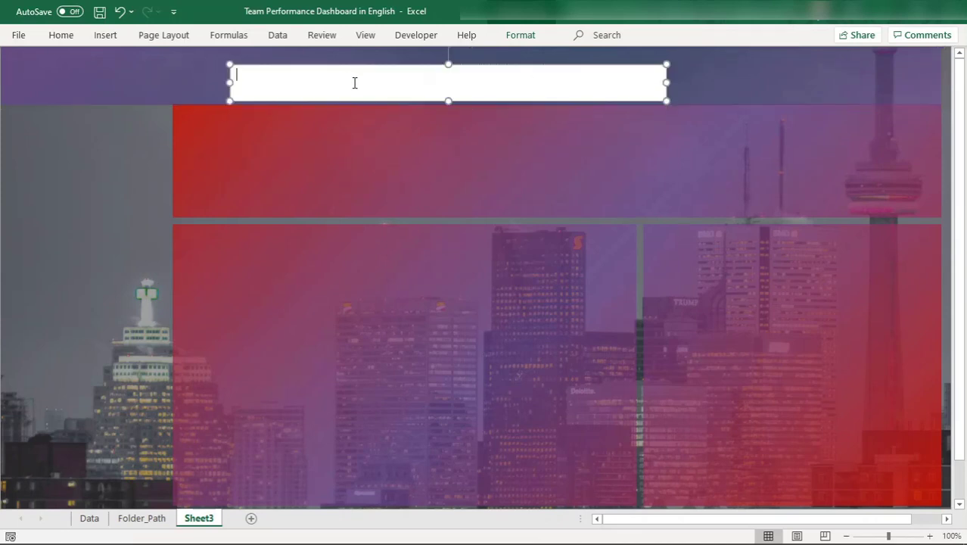
text(Team Performance)
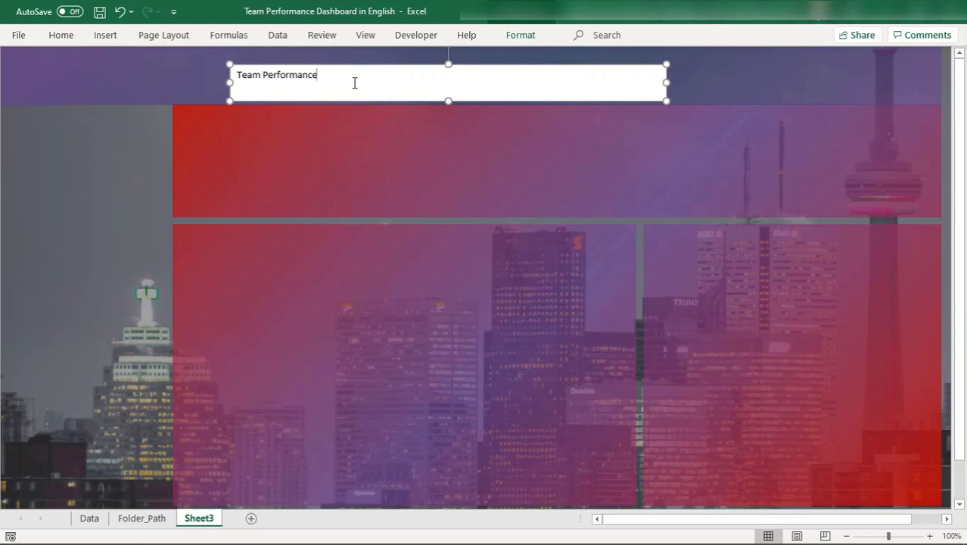
text( Dashboard)
Step: Format the title text as 24 pt bold Abadi in white
click(72, 38)
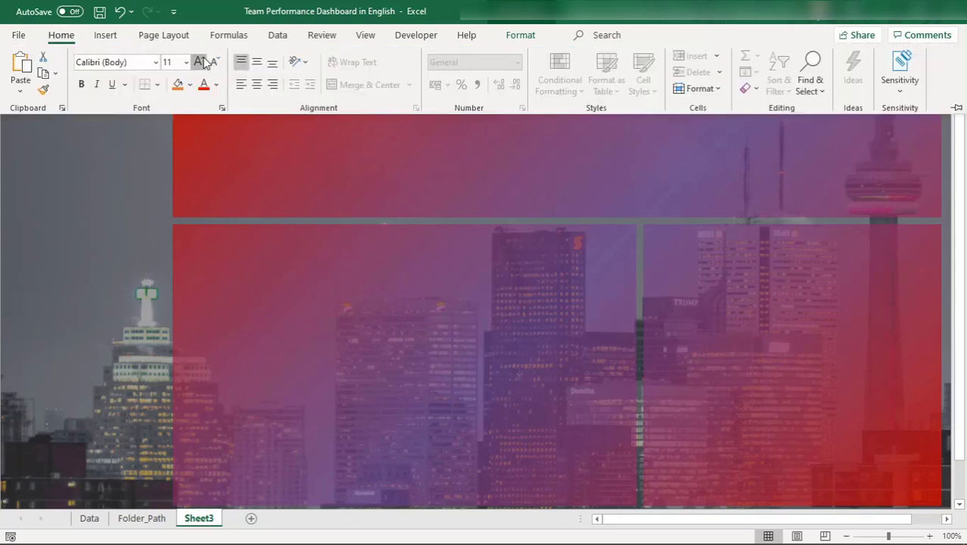
click(200, 62)
click(155, 63)
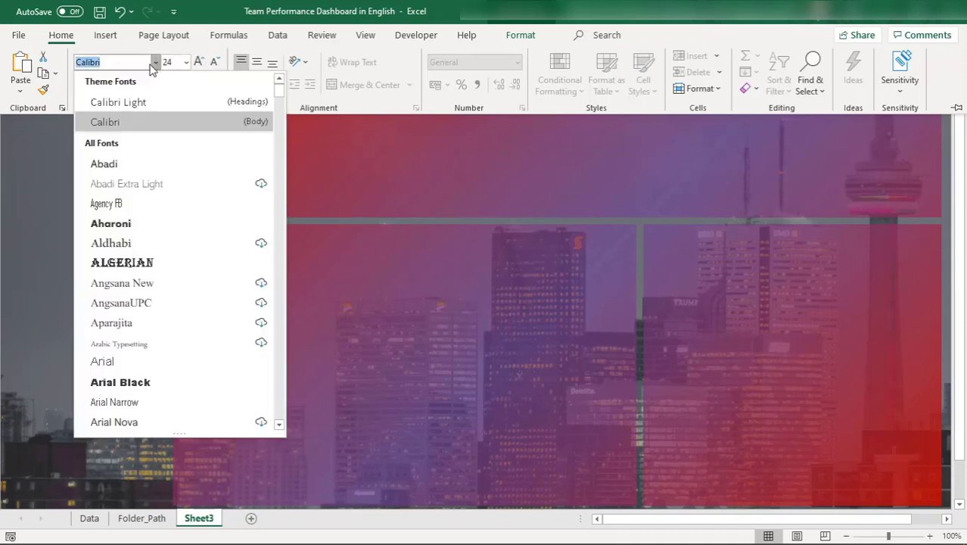
click(107, 165)
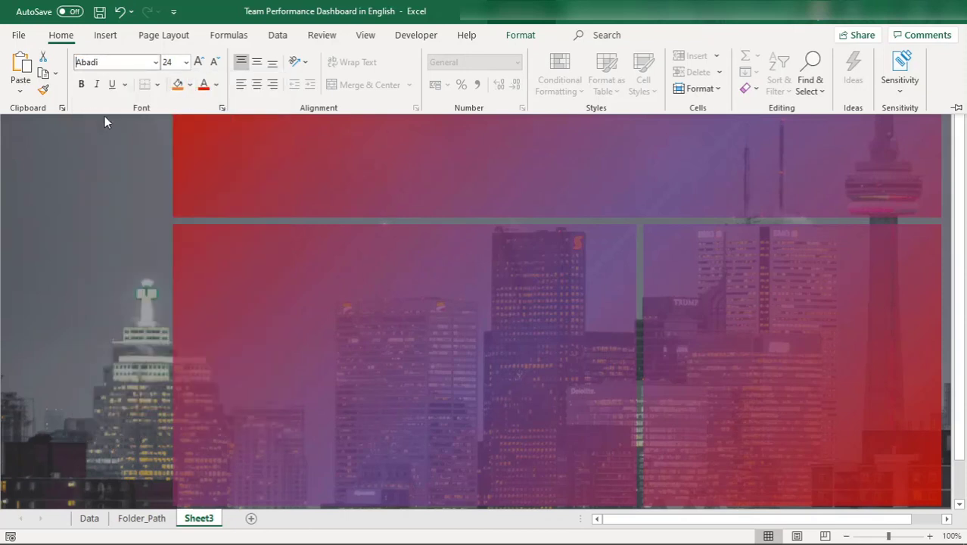
click(81, 84)
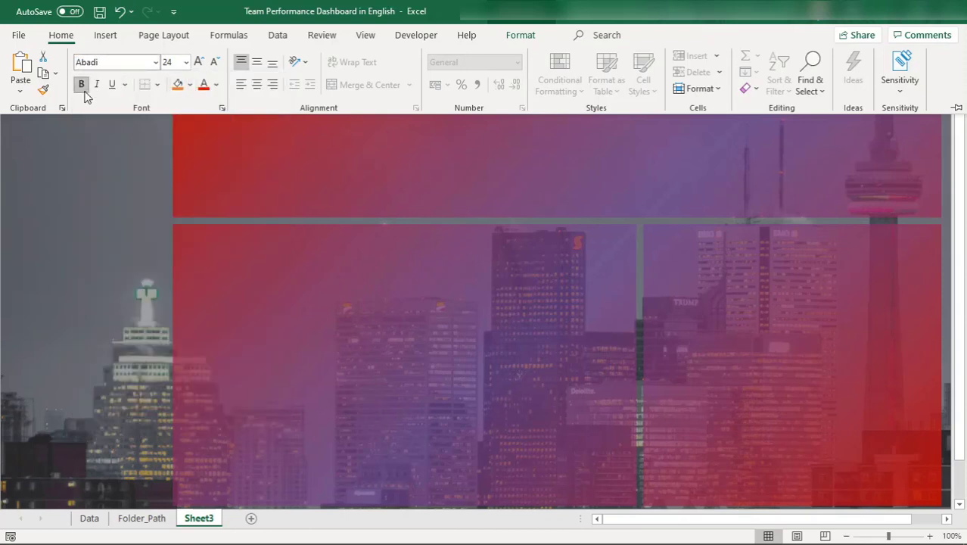
click(217, 86)
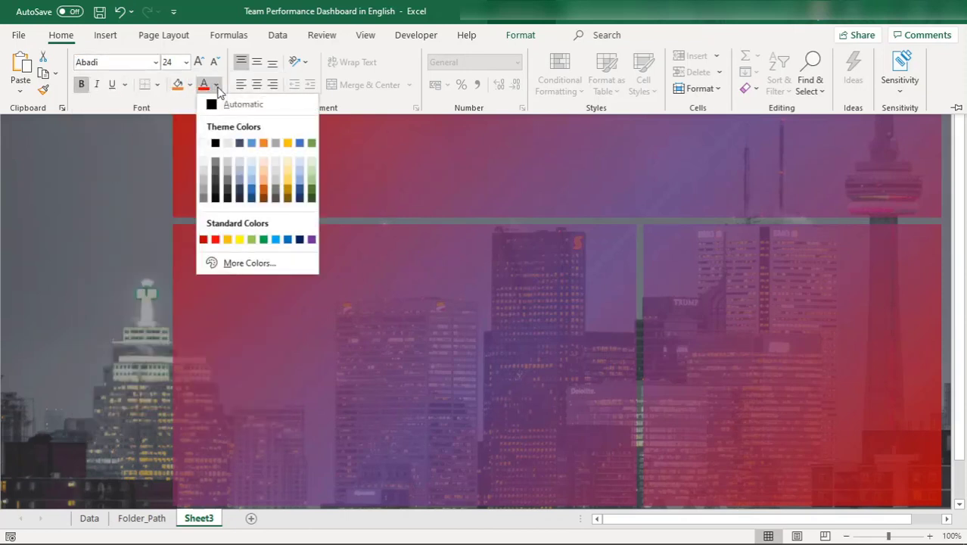
click(204, 143)
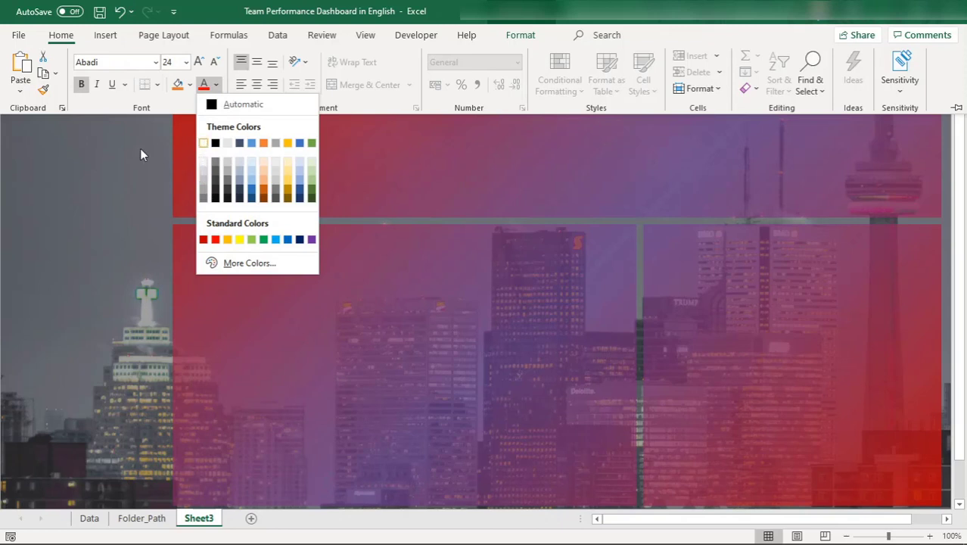
click(112, 176)
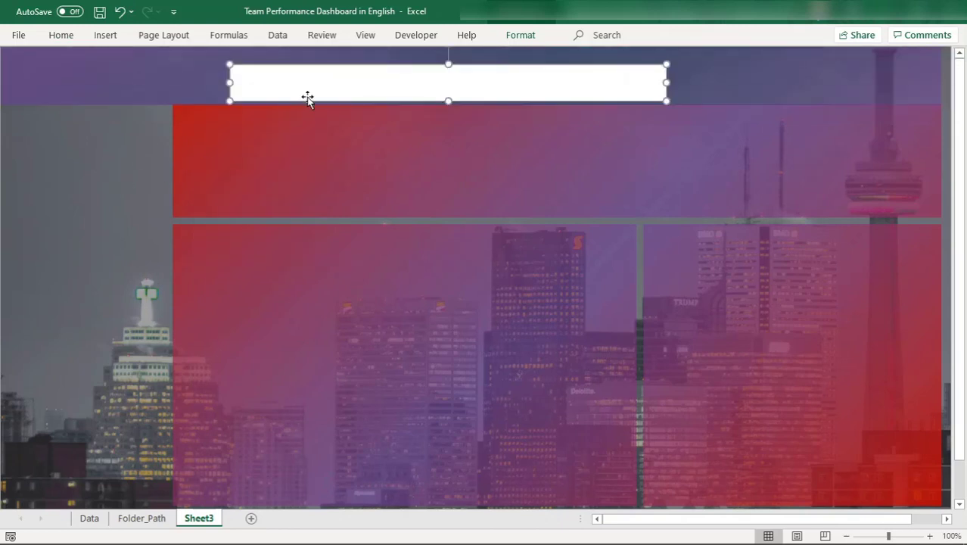
Step: Set the title text box to have no fill
right_click(486, 64)
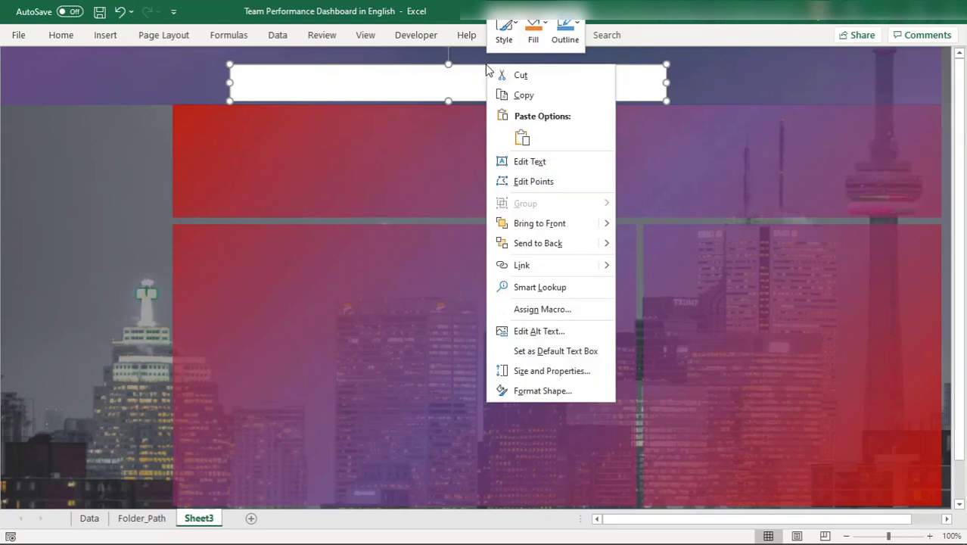
click(539, 391)
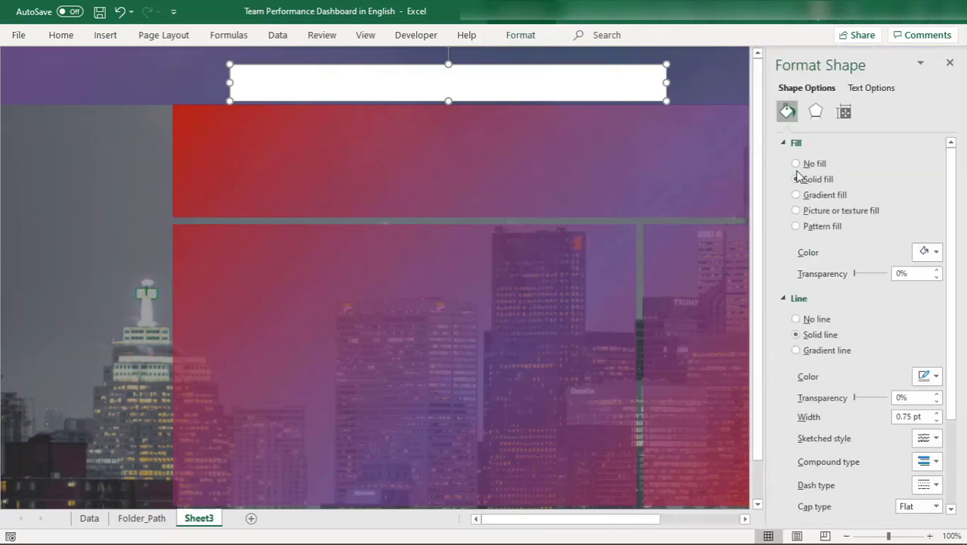
click(795, 163)
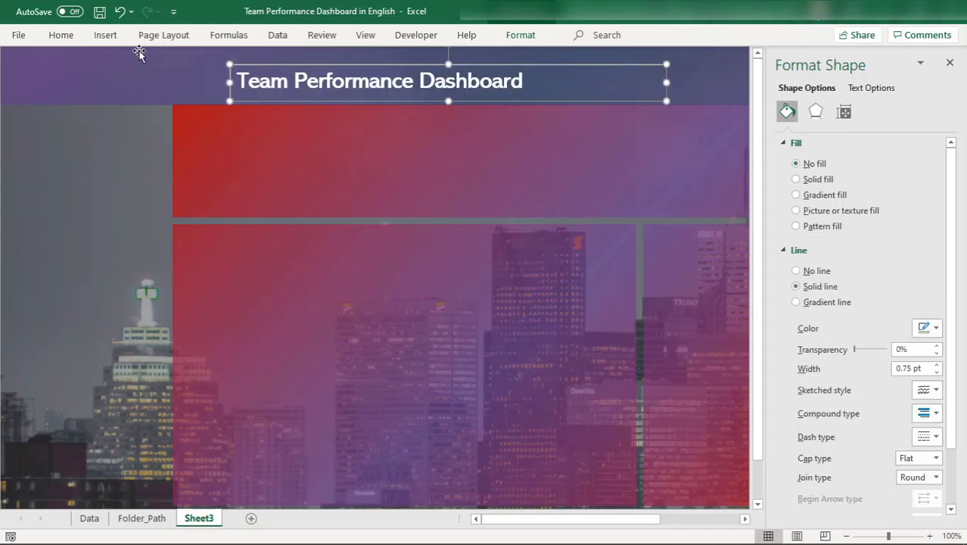
Step: Increase the title's font size to 36 and widen the text box so the title fits on one line
click(65, 38)
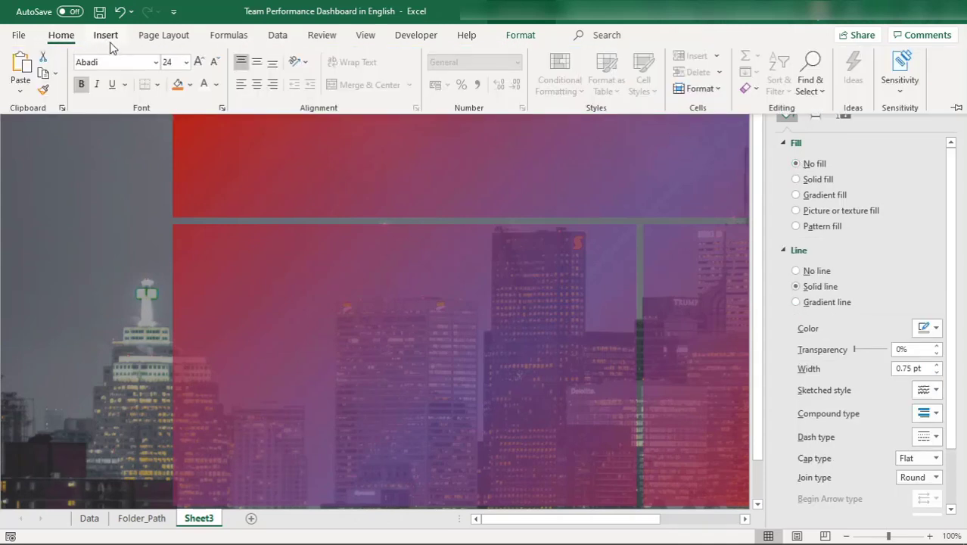
click(198, 62)
click(199, 62)
click(198, 62)
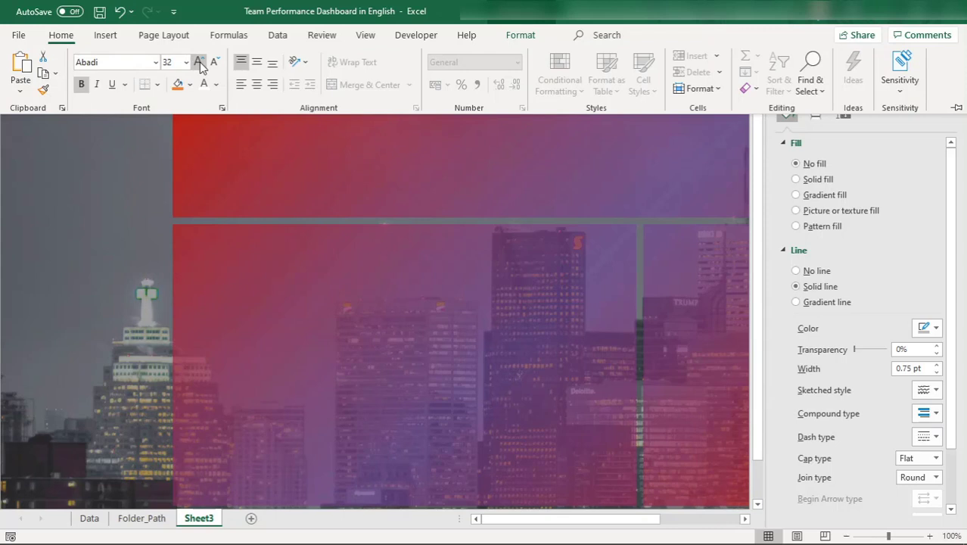
click(118, 142)
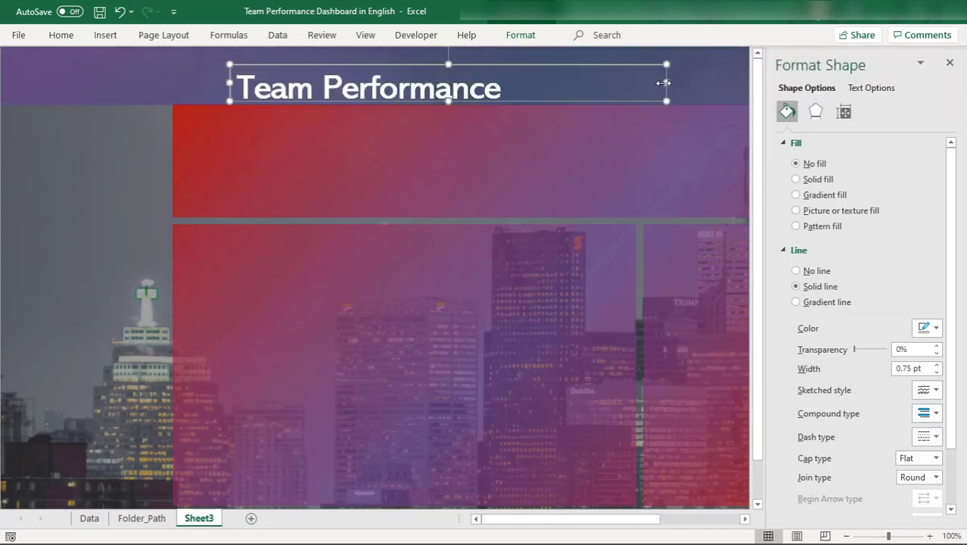
drag(665, 81, 703, 83)
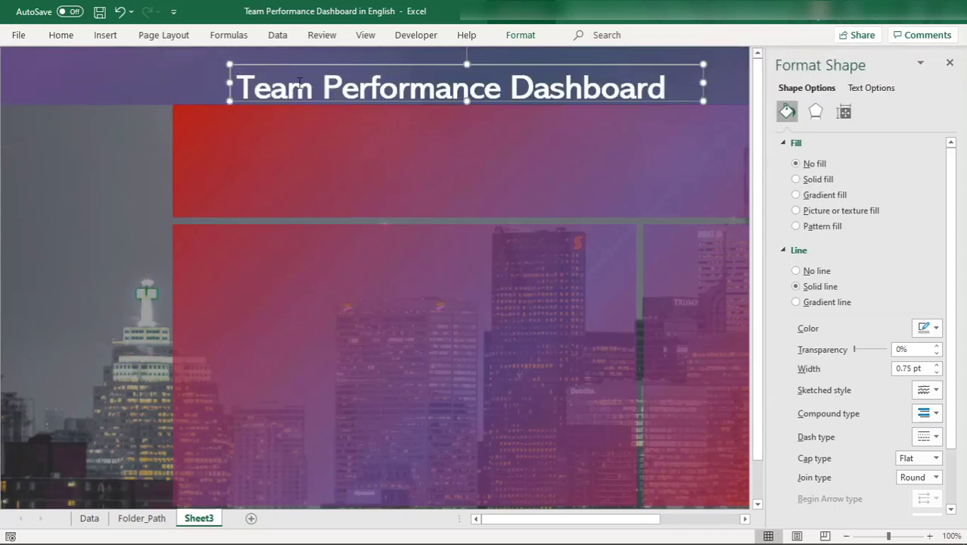
Step: Center the title text horizontally and vertically in its box and remove the text box outline
click(59, 36)
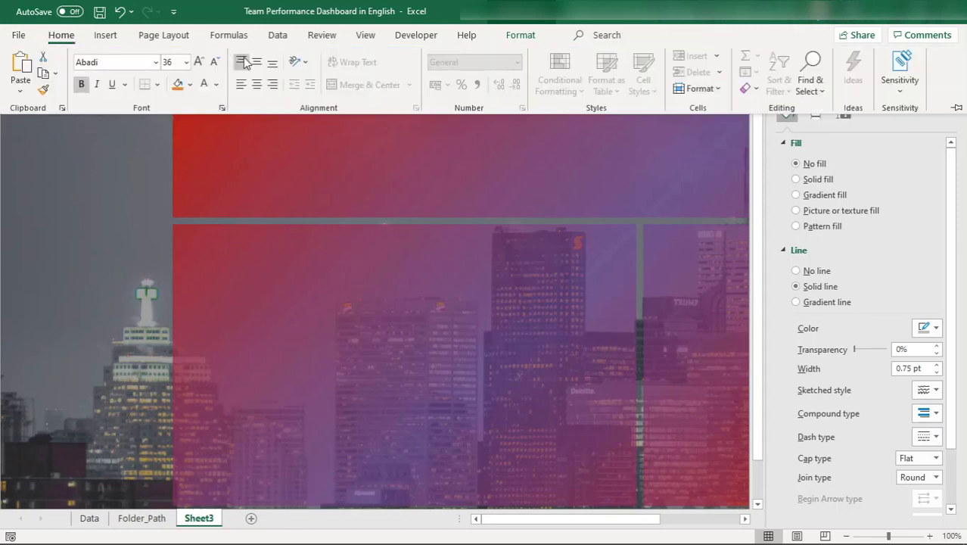
click(260, 63)
click(258, 84)
click(87, 151)
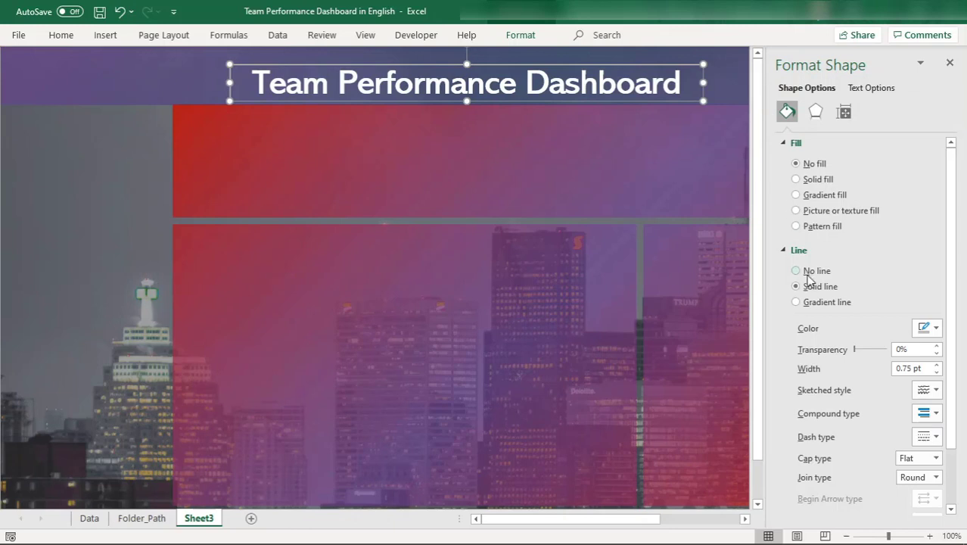
click(803, 274)
Step: Align the title text box and the header rectangle to each other by center and middle, then deselect them and close the formatting options
click(162, 90)
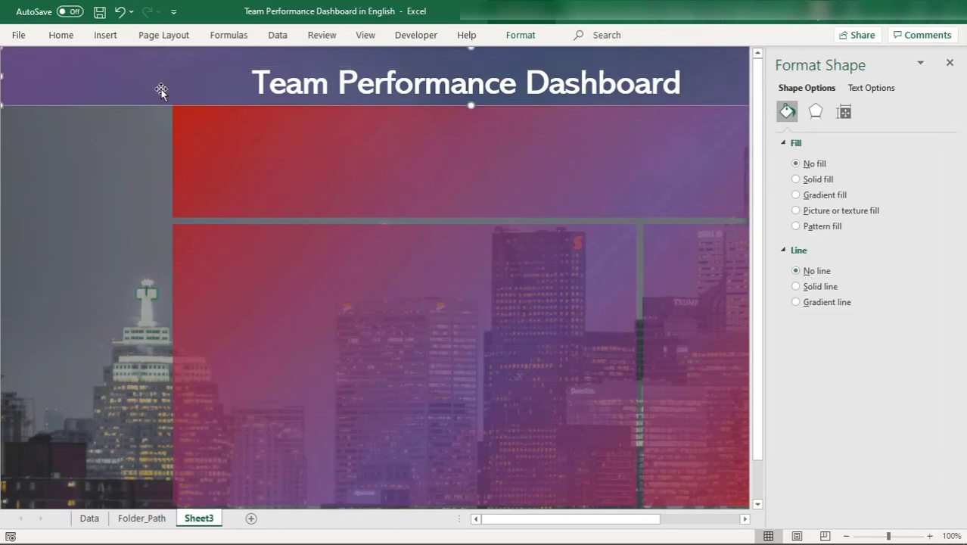
click(297, 68)
click(151, 78)
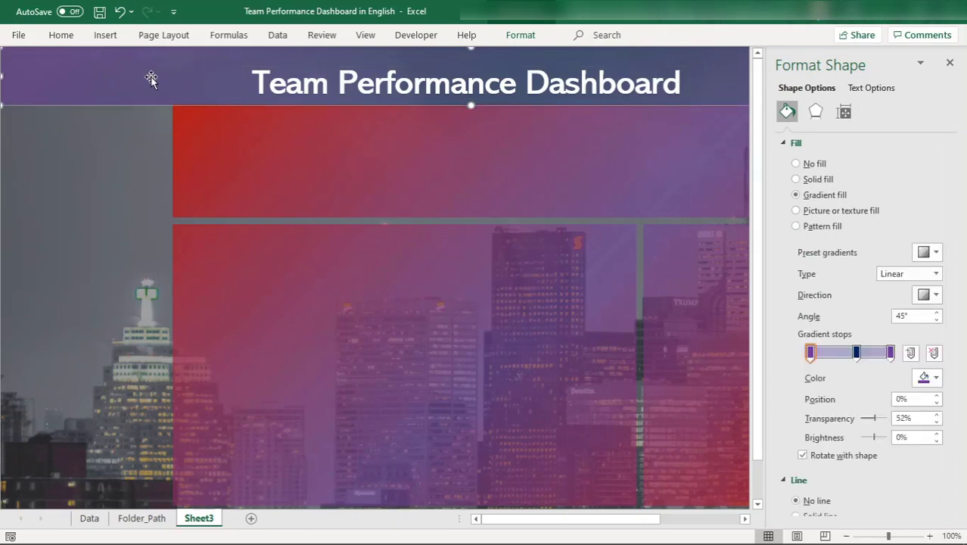
click(274, 87)
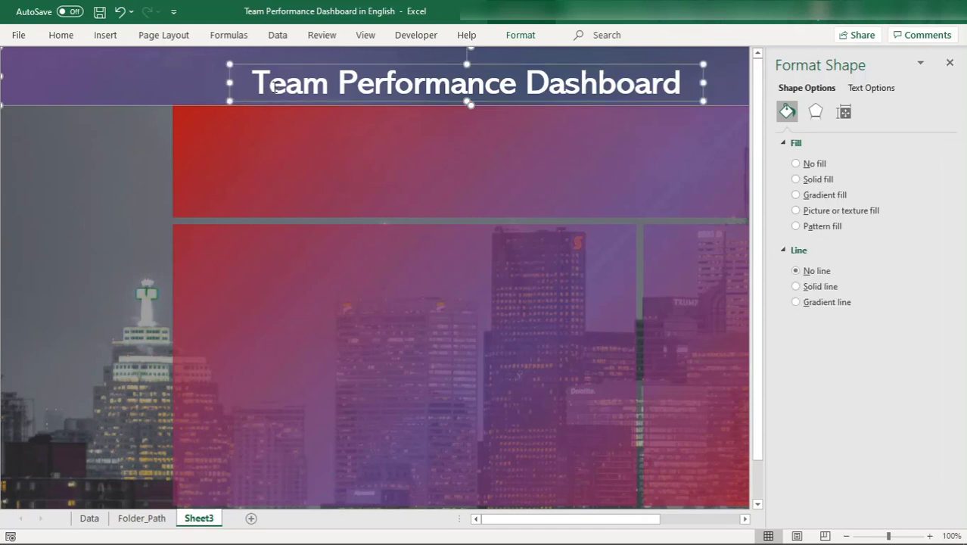
click(508, 35)
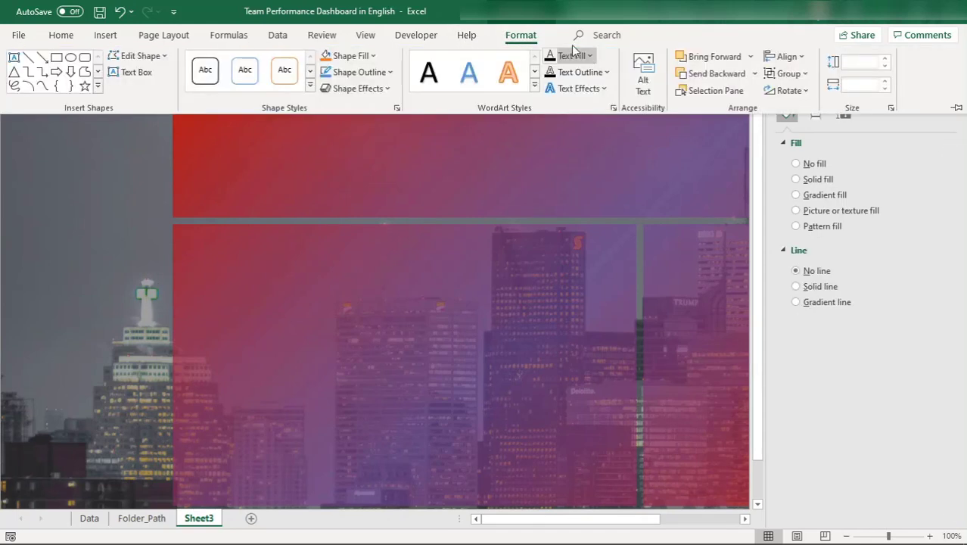
click(785, 56)
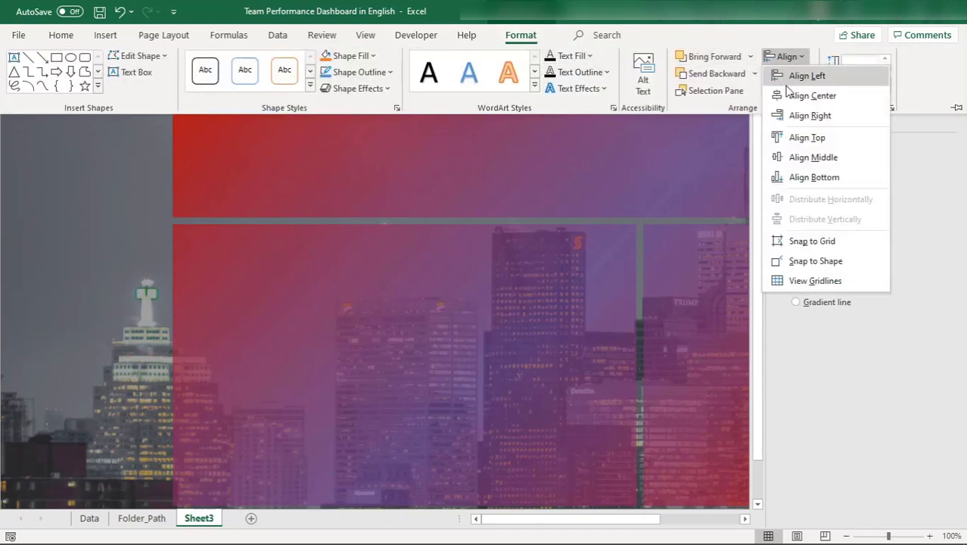
click(805, 99)
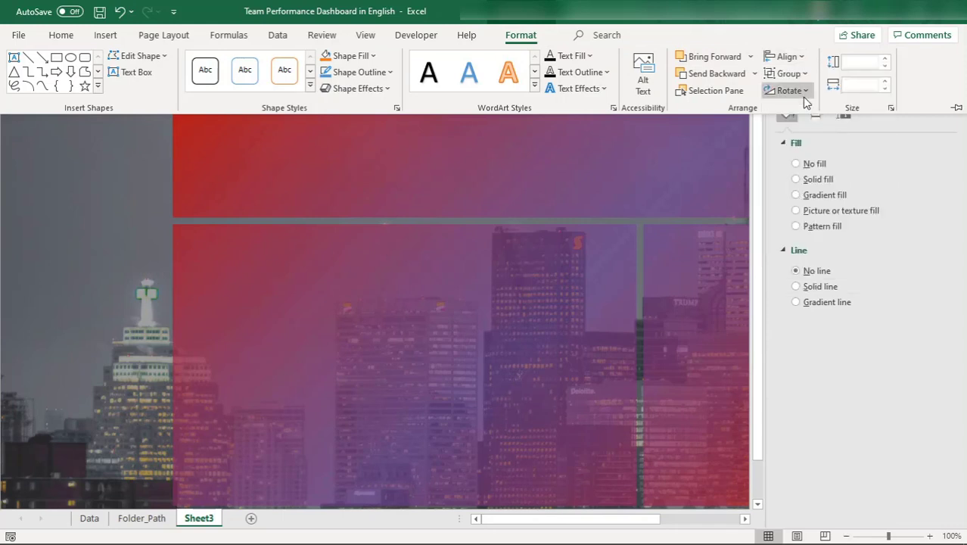
click(785, 56)
click(810, 157)
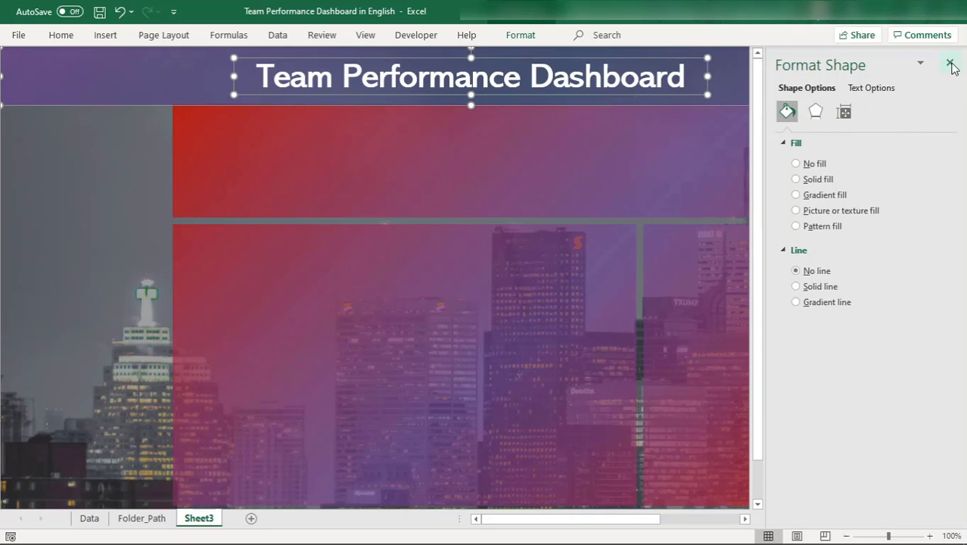
click(949, 64)
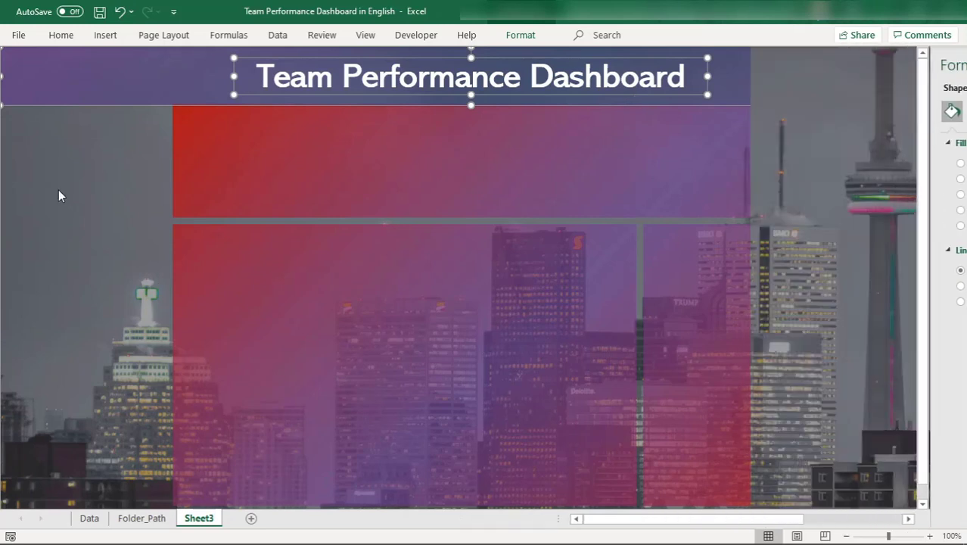
click(5, 208)
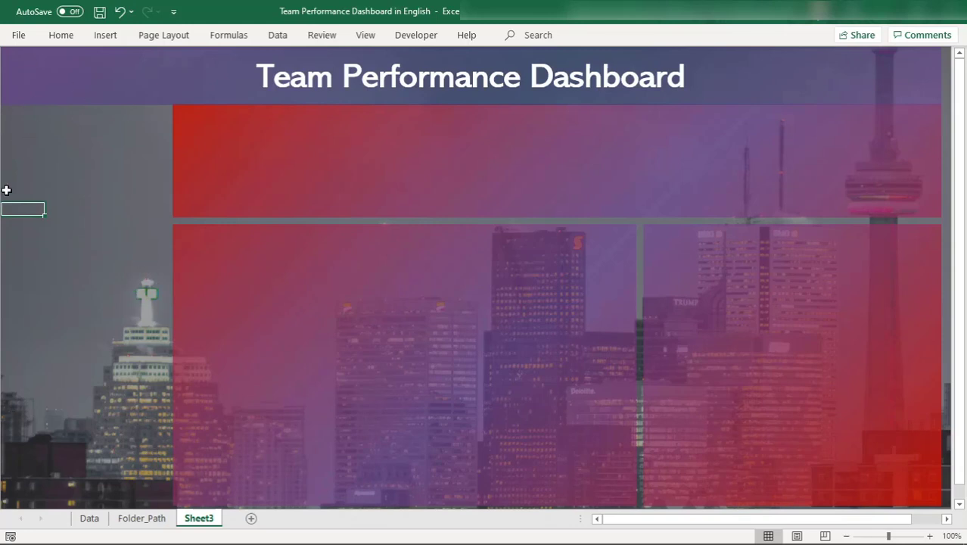
Step: Rename the Sheet3 worksheet to "dashboard"
double_click(200, 518)
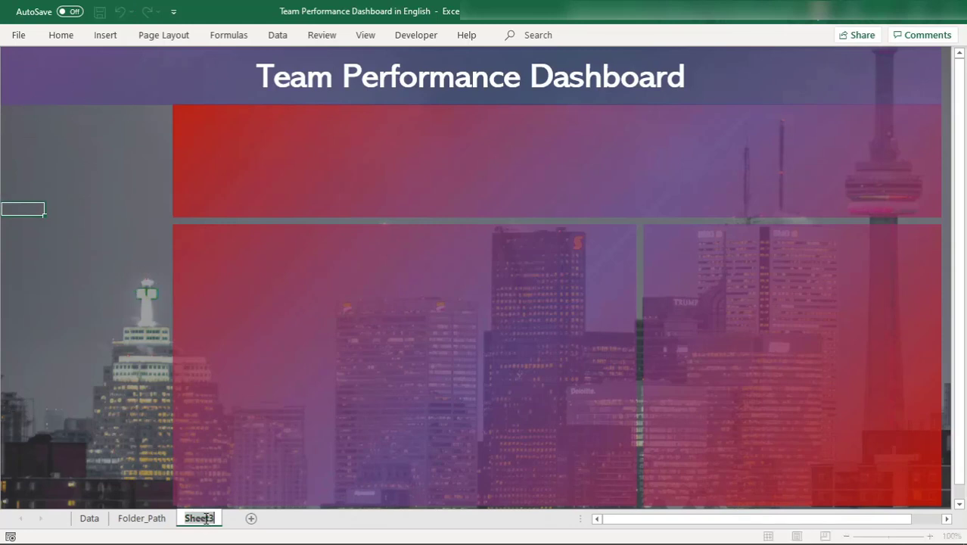
text(dashboard)
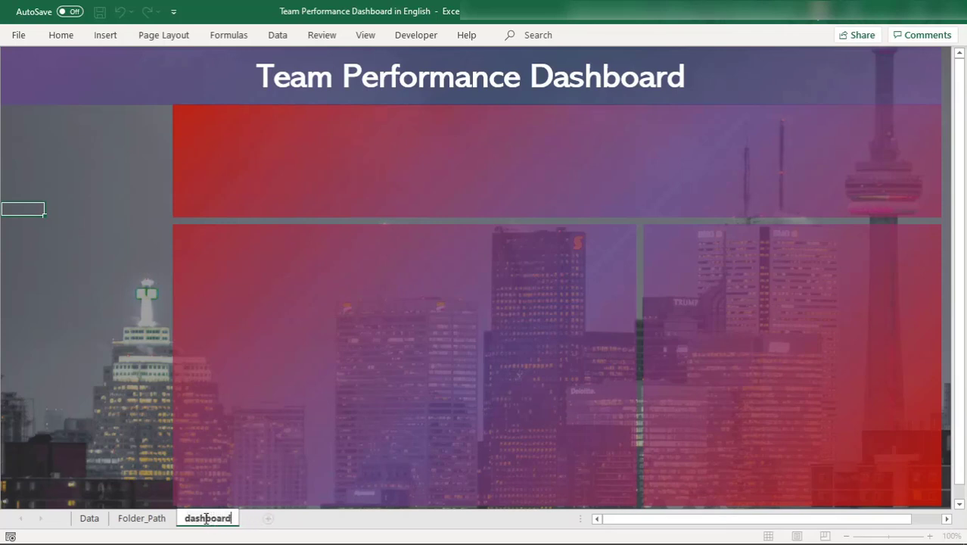
key(Return)
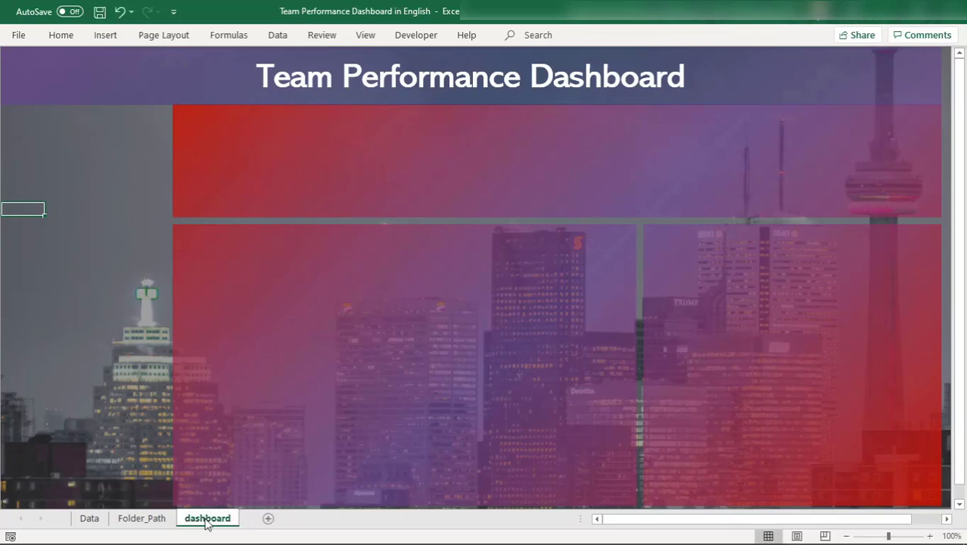